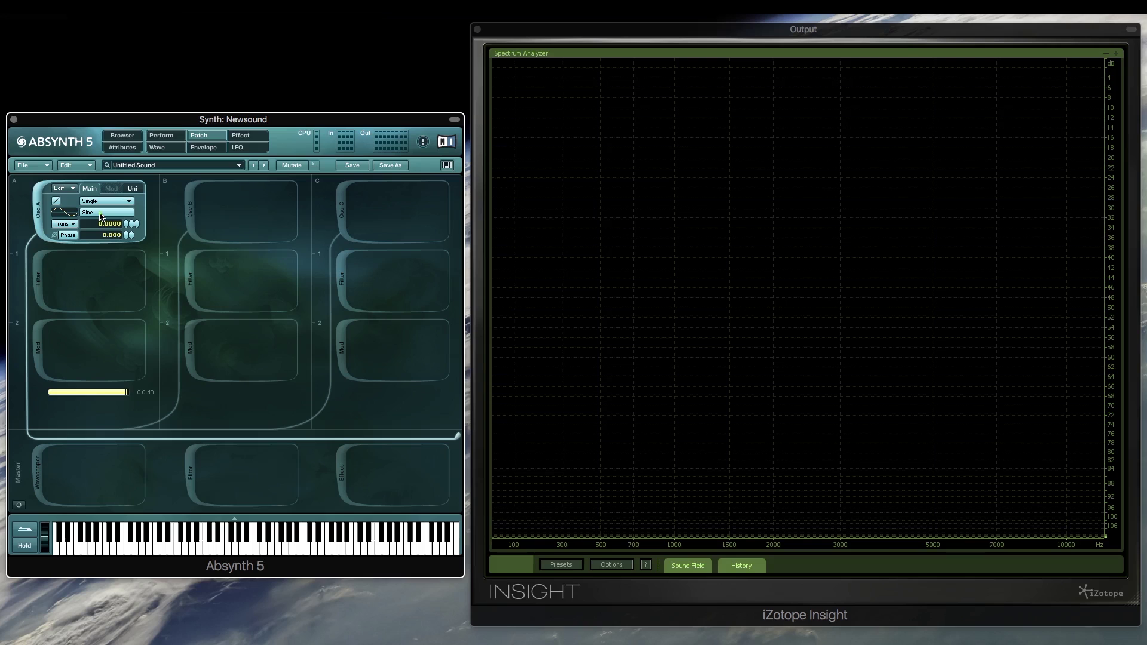
Replace oscillator A's sine wave with the Saw_real waveform
{"action": "left_click", "coordinate": [101, 213]}
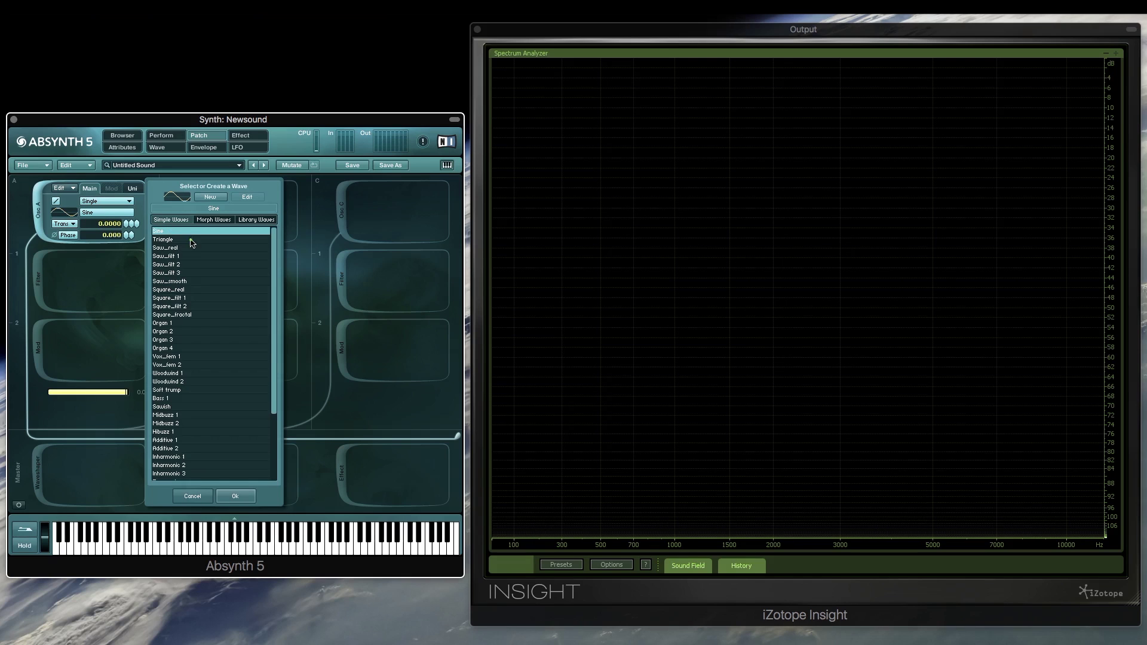
{"action": "left_click", "coordinate": [179, 248]}
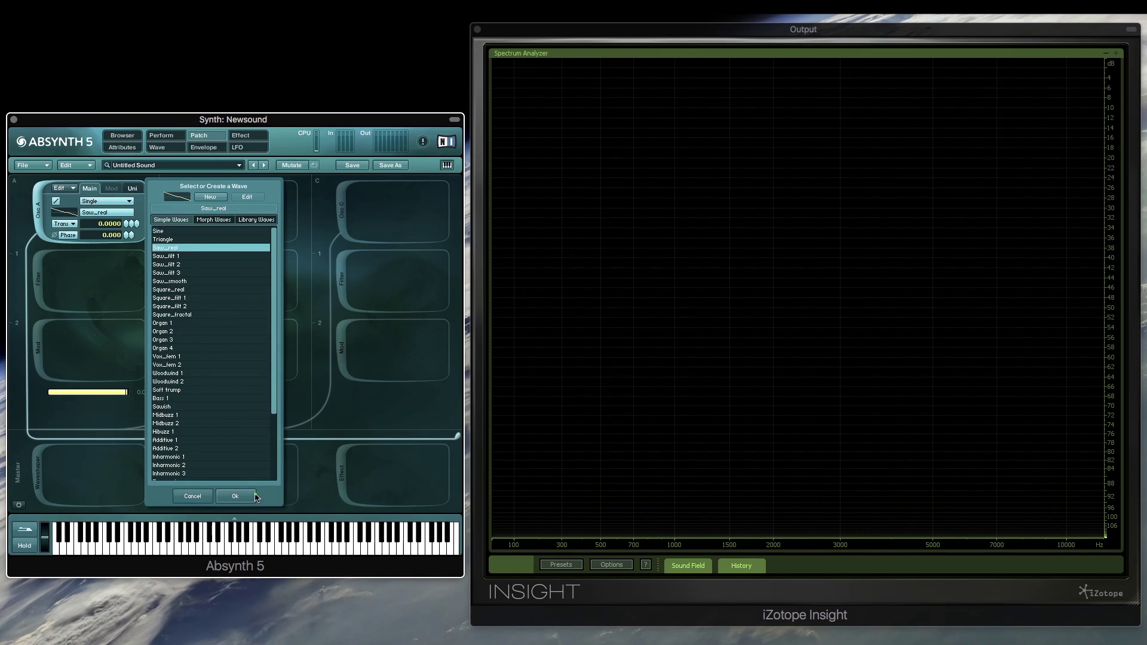
{"action": "left_click", "coordinate": [251, 497]}
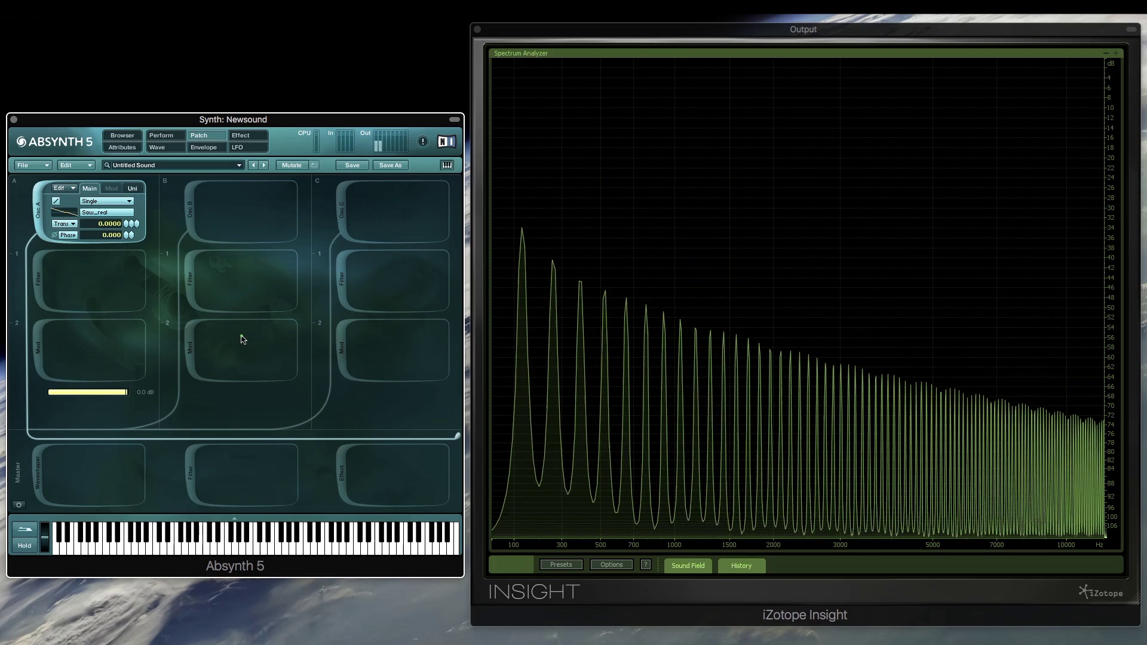
Regenerate Saw_real's harmonics in the Spectrum editor with Slope dB changed from -6.00 to 0.00
{"action": "left_click", "coordinate": [106, 212]}
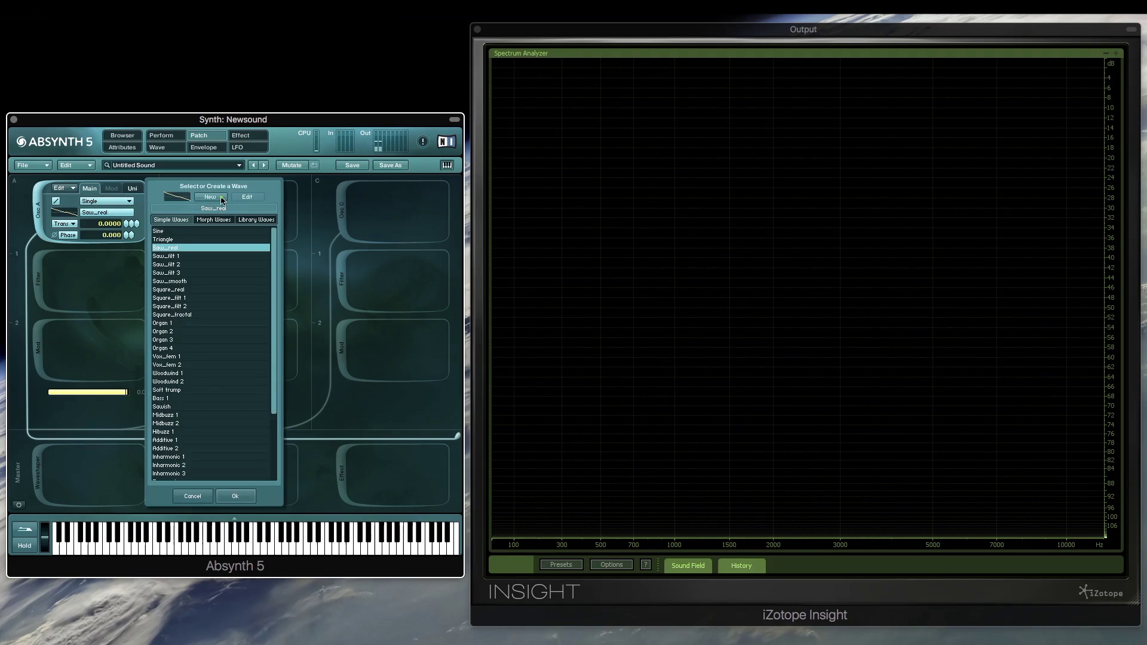
{"action": "left_click", "coordinate": [222, 198]}
{"action": "left_click", "coordinate": [223, 200]}
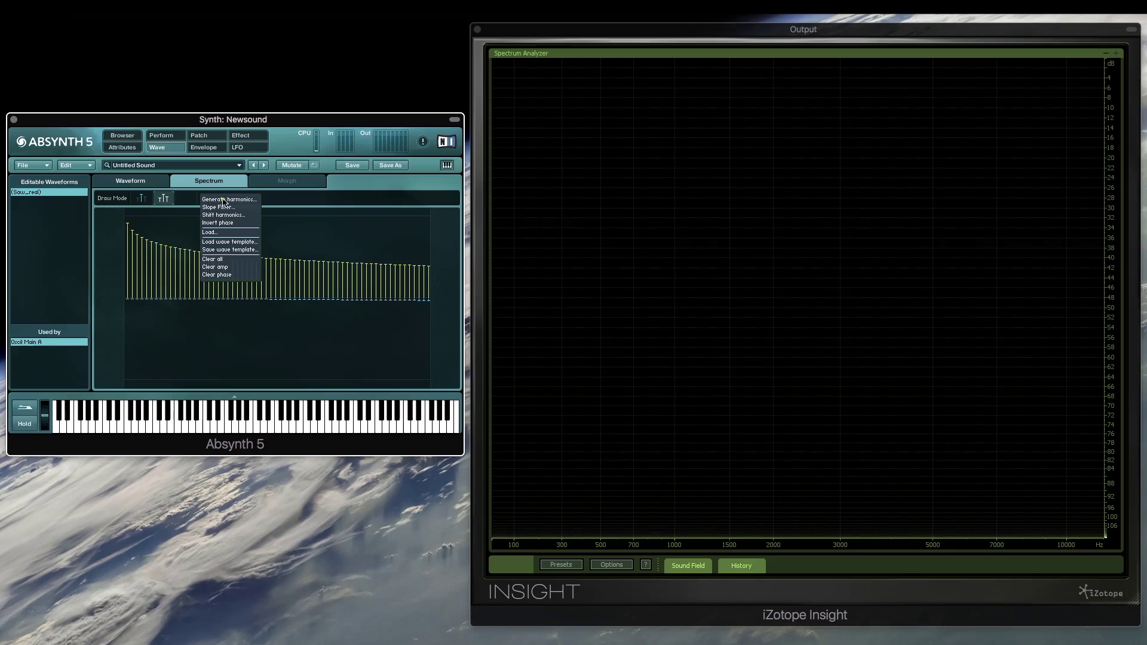
{"action": "left_click", "coordinate": [239, 200]}
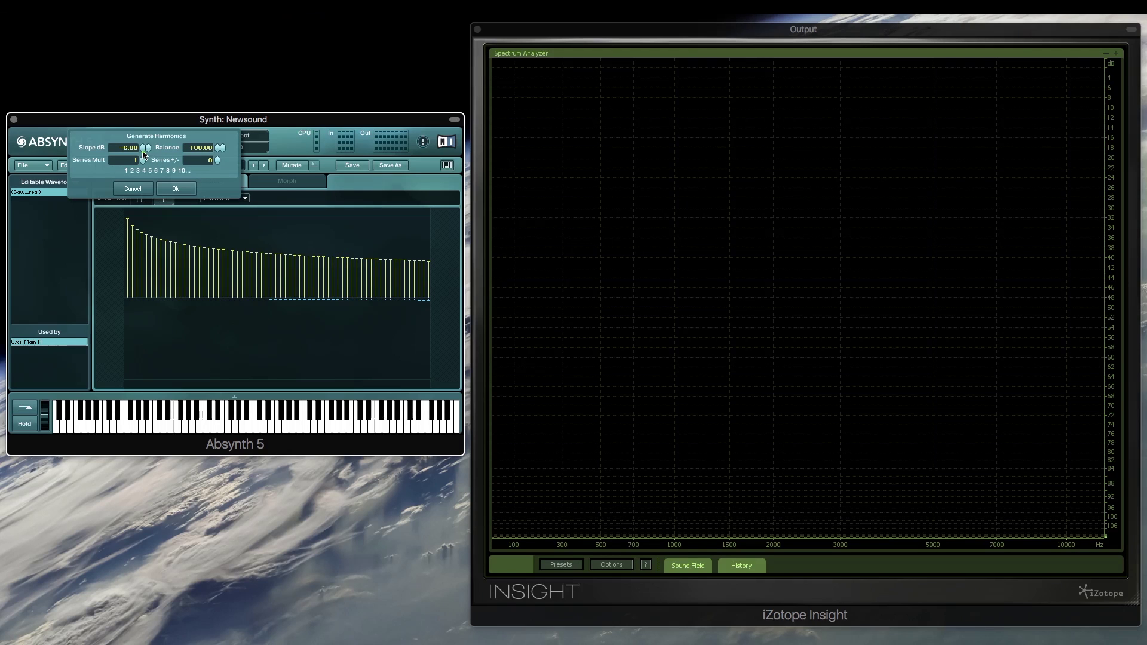
{"action": "left_click_drag", "start_coordinate": [146, 64], "coordinate": [146, 59]}
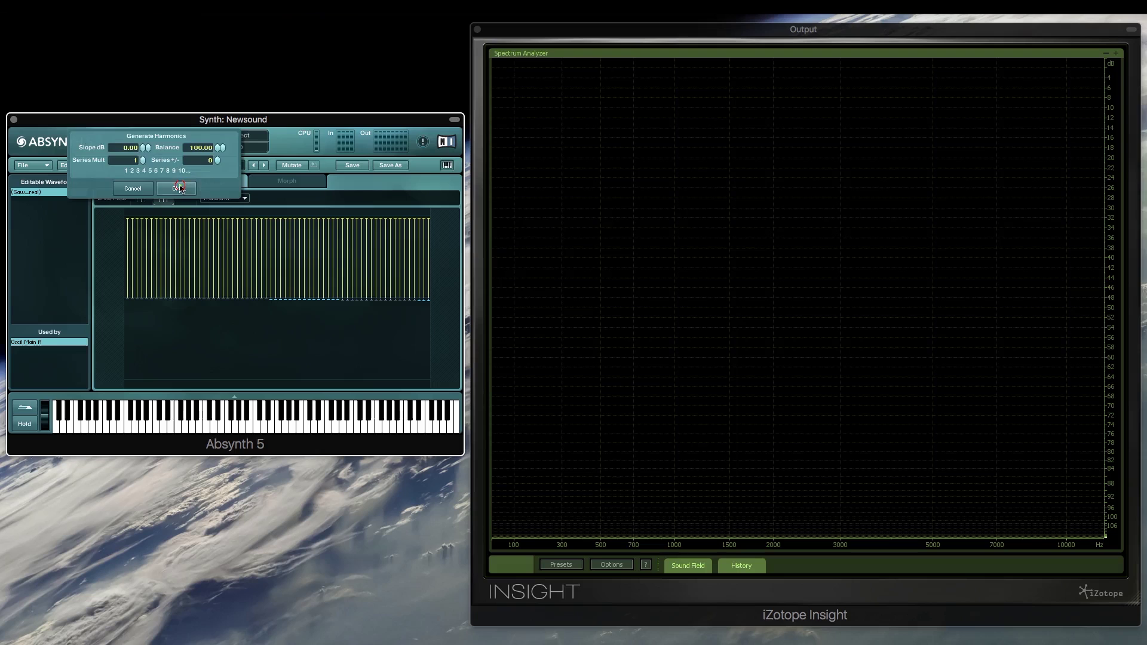
{"action": "left_click", "coordinate": [179, 188]}
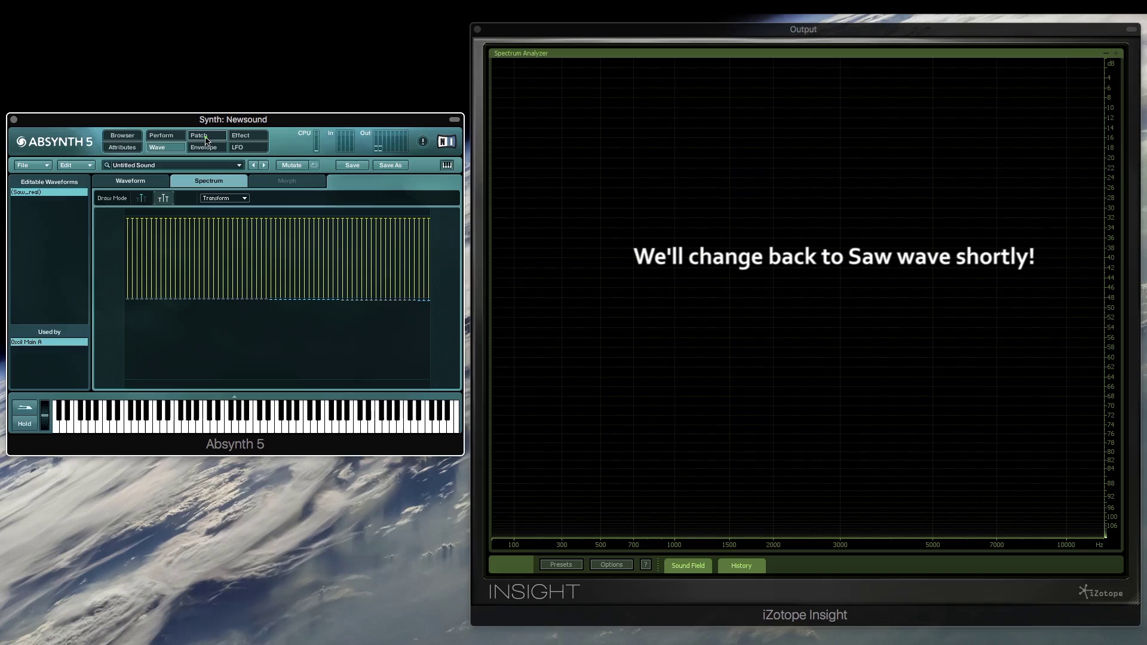
Return Absynth to the patch overview and switch Insight's analyzer frequency scale to Linear
{"action": "left_click", "coordinate": [209, 136]}
{"action": "right_click", "coordinate": [682, 550]}
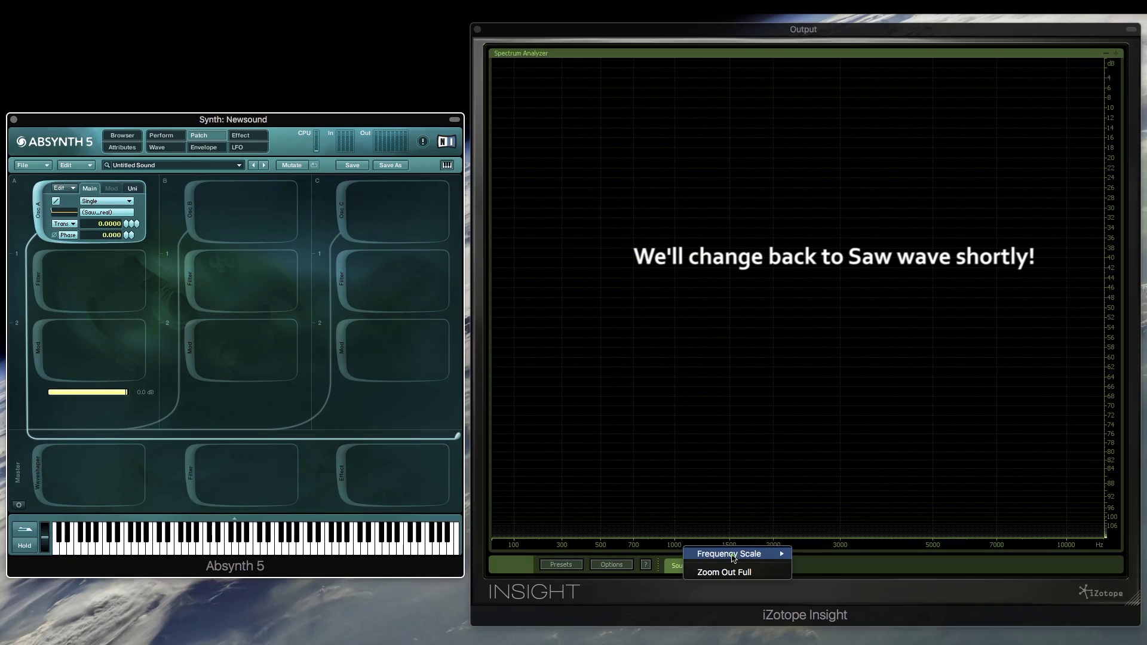
{"action": "mouse_move", "coordinate": [734, 558]}
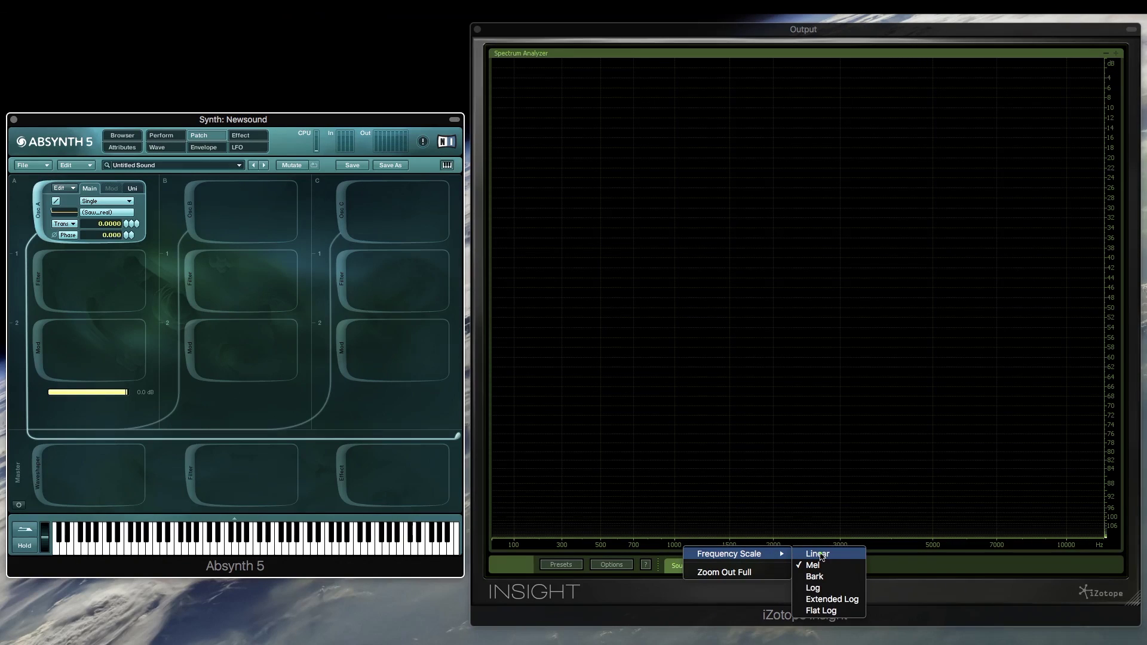
{"action": "left_click", "coordinate": [818, 555]}
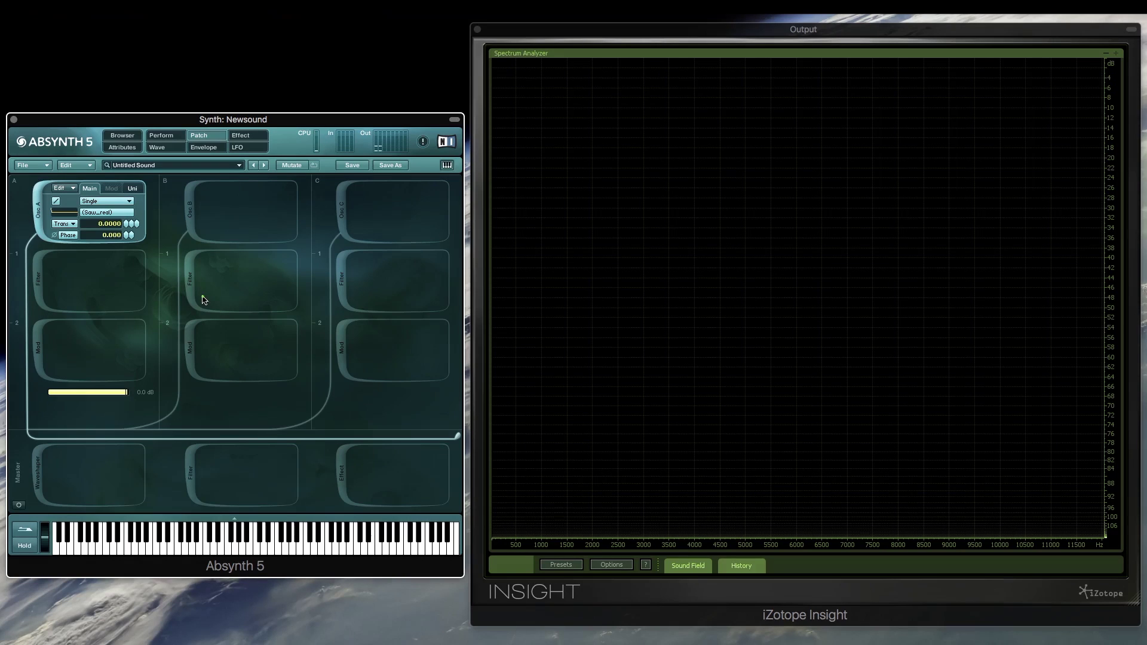
Insert a Comb filter module after oscillator A
{"action": "left_click", "coordinate": [41, 334]}
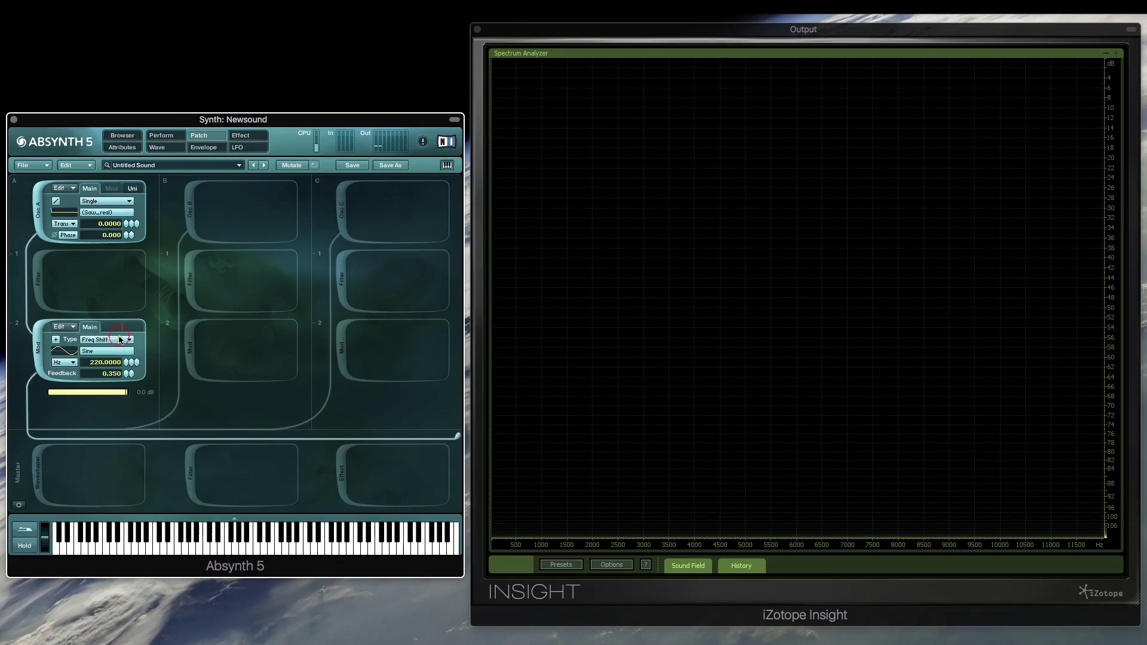
{"action": "left_click", "coordinate": [120, 340]}
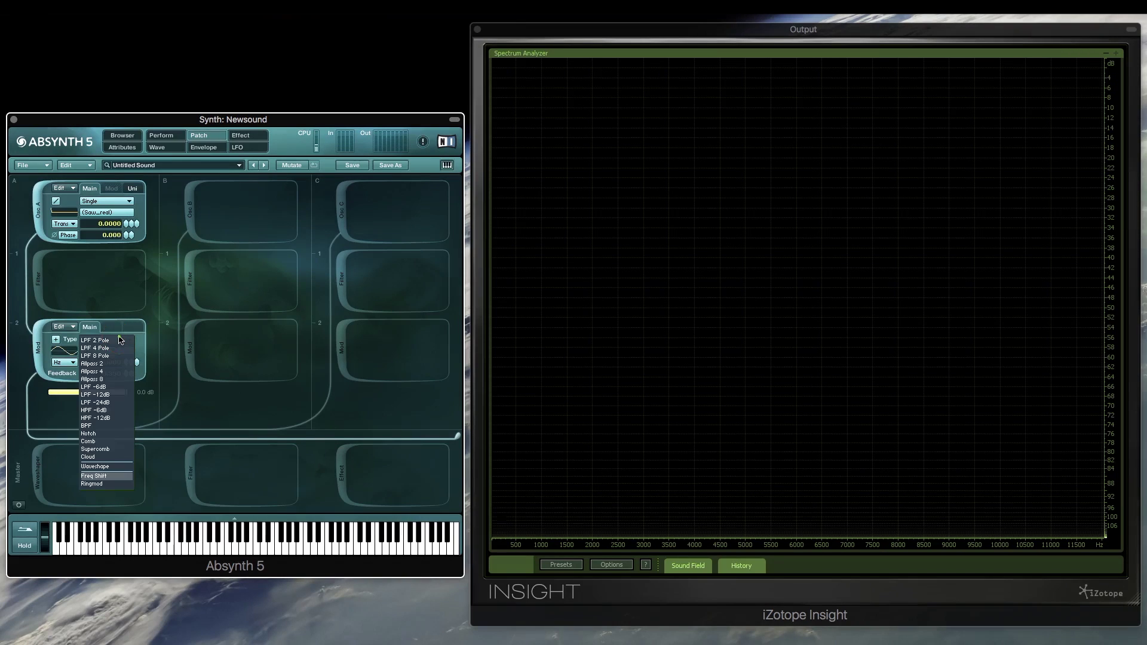
{"action": "left_click", "coordinate": [108, 445]}
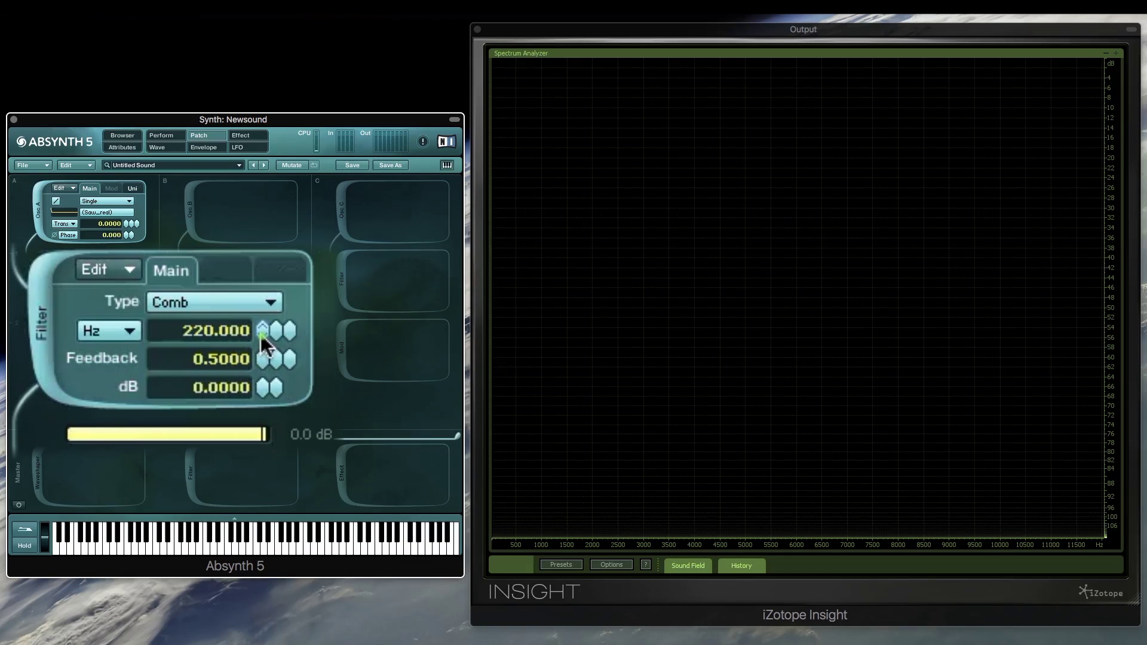
Tune the Comb filter to 4434.923 Hz with feedback 0.8800
{"action": "left_click_drag", "start_coordinate": [262, 334], "coordinate": [258, 274]}
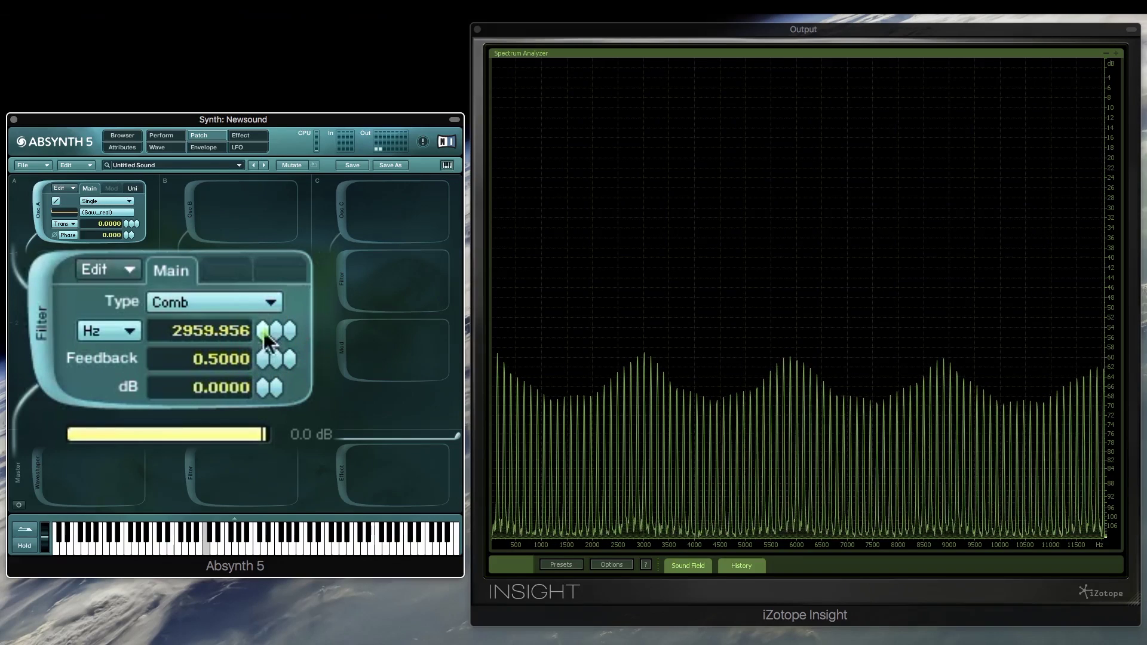
{"action": "left_click_drag", "start_coordinate": [267, 335], "coordinate": [267, 387]}
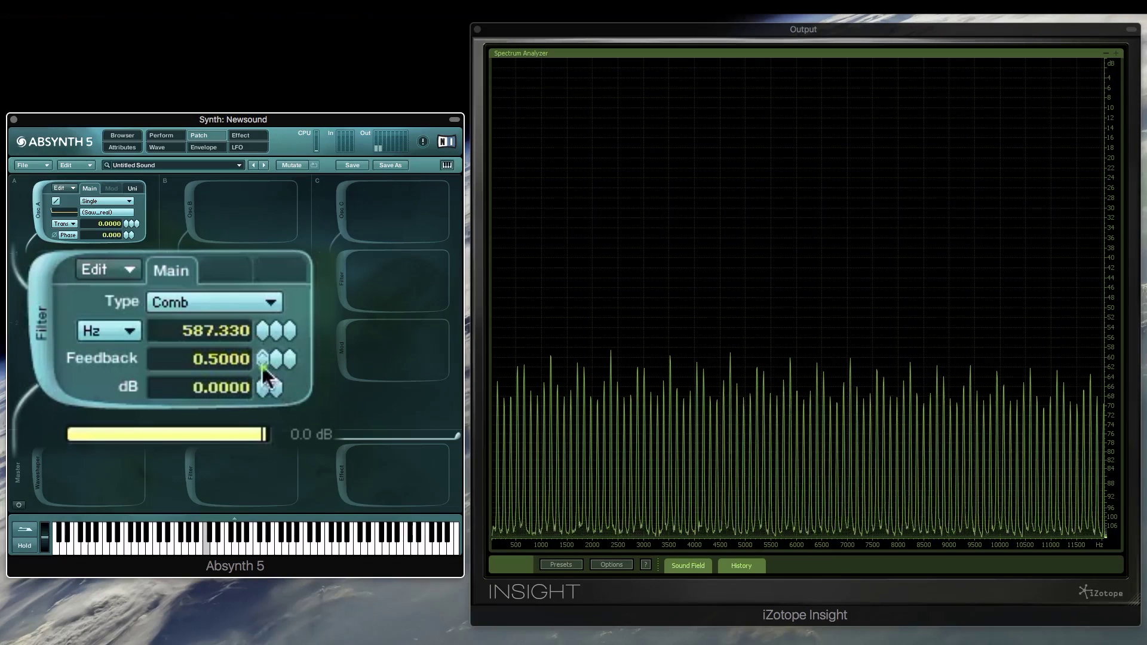
{"action": "left_click_drag", "start_coordinate": [266, 363], "coordinate": [264, 278]}
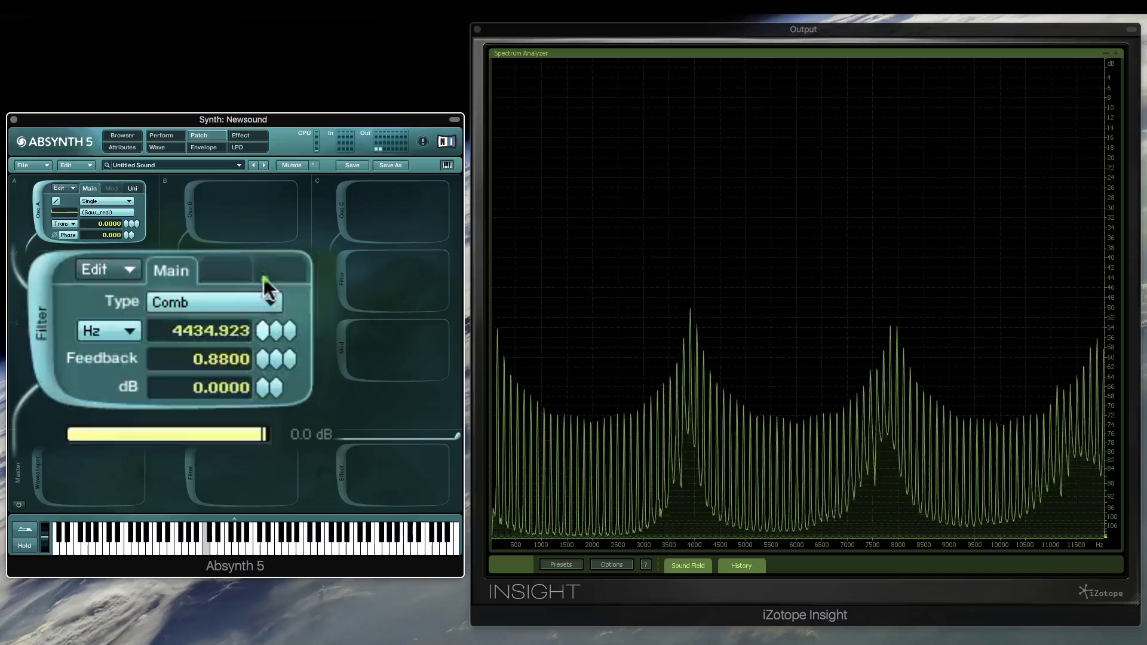
Lower the Comb to 1108.731 Hz and sweep its feedback, ending at -0.9990
{"action": "left_click", "coordinate": [264, 360]}
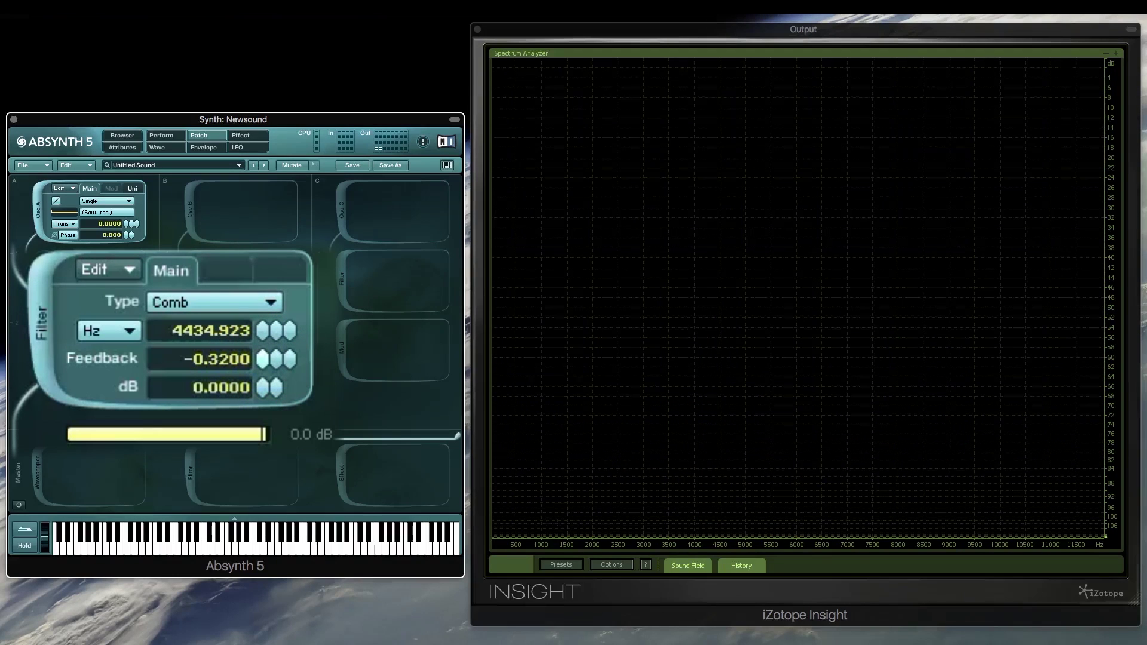
{"action": "left_click_drag", "start_coordinate": [131, 459], "coordinate": [131, 475]}
{"action": "left_click_drag", "start_coordinate": [263, 330], "coordinate": [263, 368]}
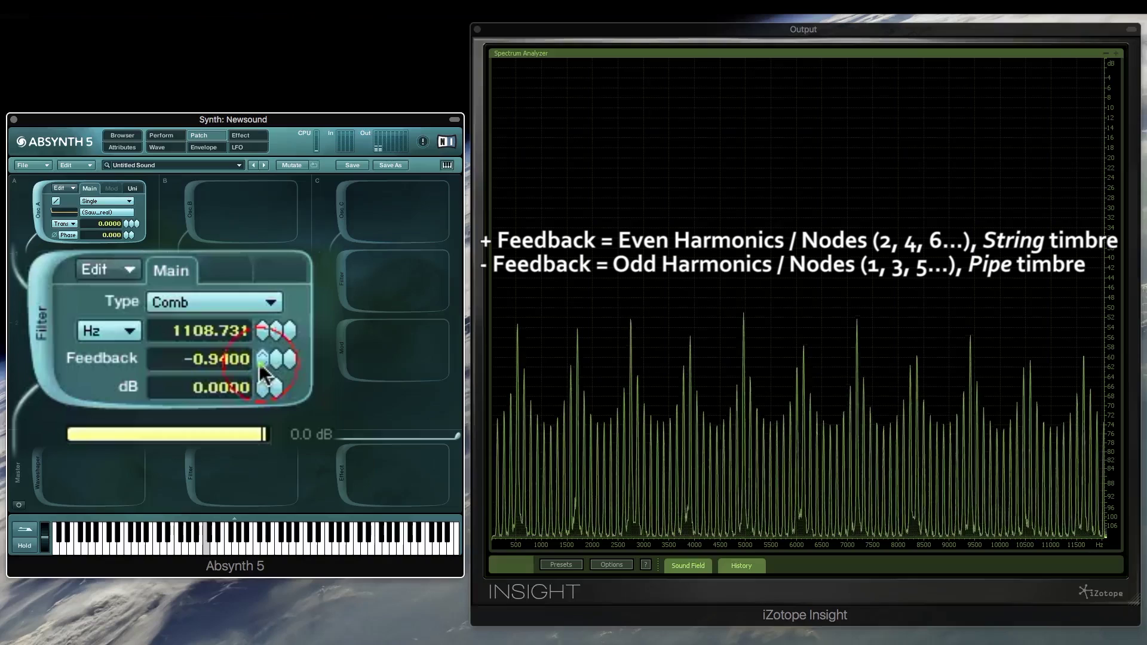
{"action": "left_click_drag", "start_coordinate": [261, 368], "coordinate": [266, 239]}
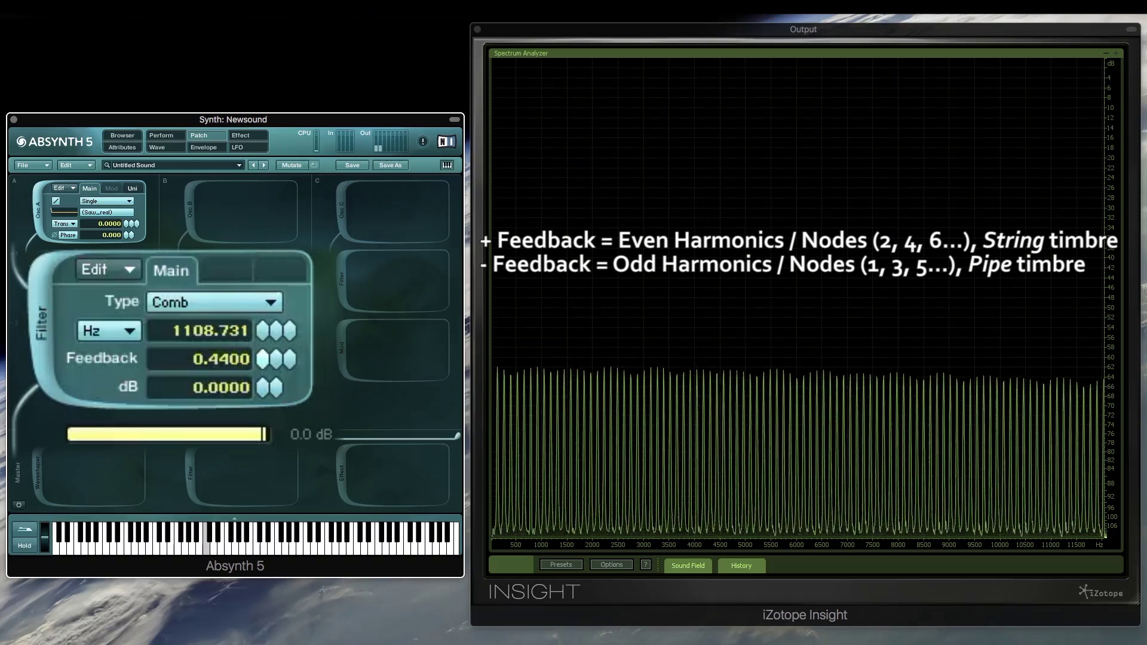
{"action": "left_click_drag", "start_coordinate": [276, 358], "coordinate": [264, 218]}
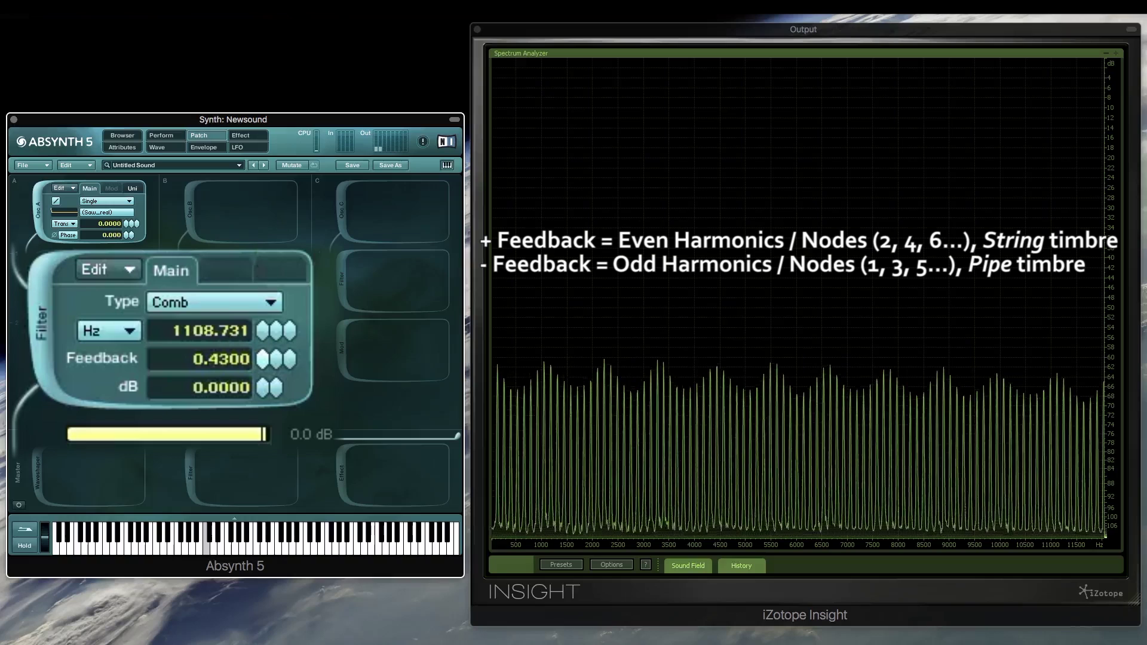
{"action": "left_click_drag", "start_coordinate": [264, 179], "coordinate": [257, 385]}
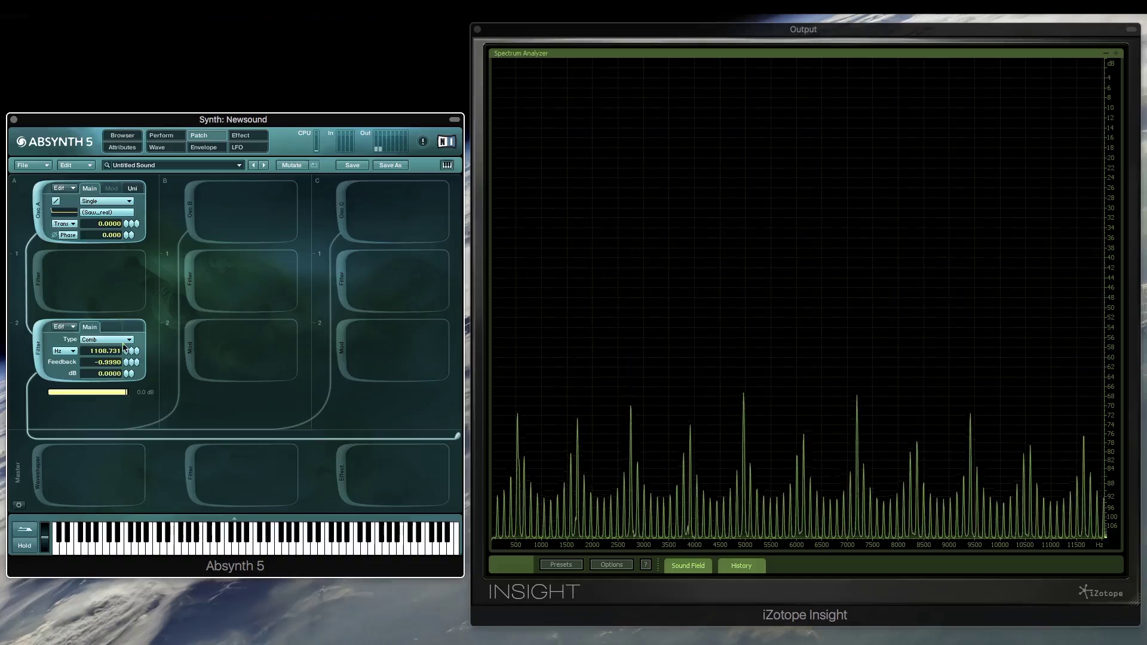
Change the filter type to Supercomb and drag its feedback up to 0.9510
{"action": "left_click", "coordinate": [120, 341]}
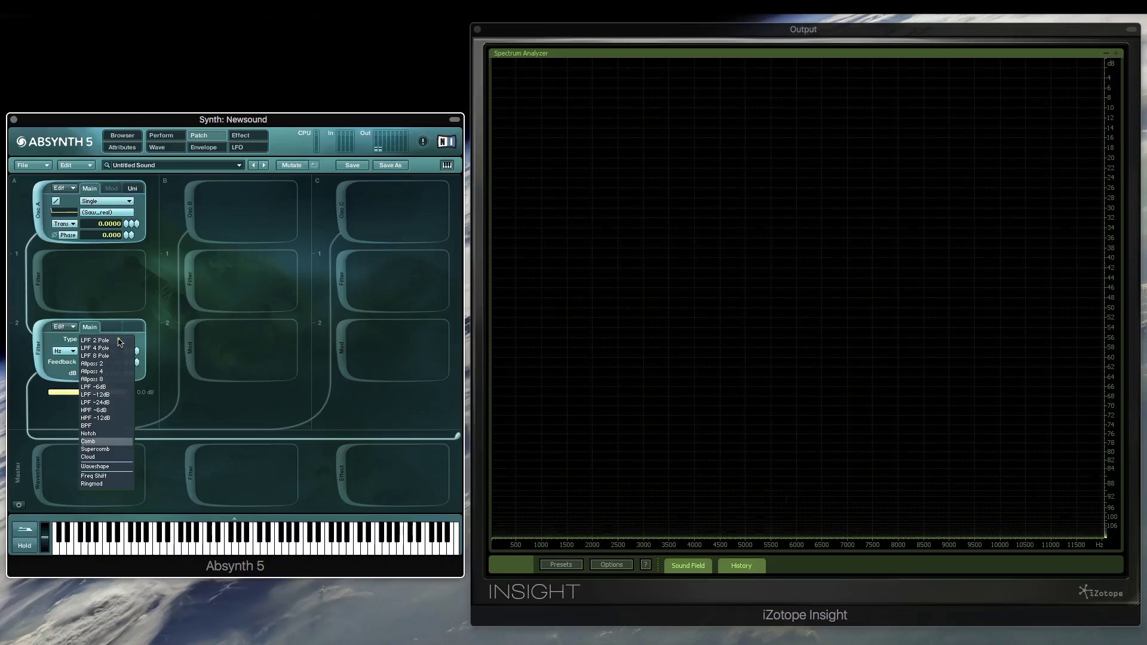
{"action": "left_click", "coordinate": [118, 450]}
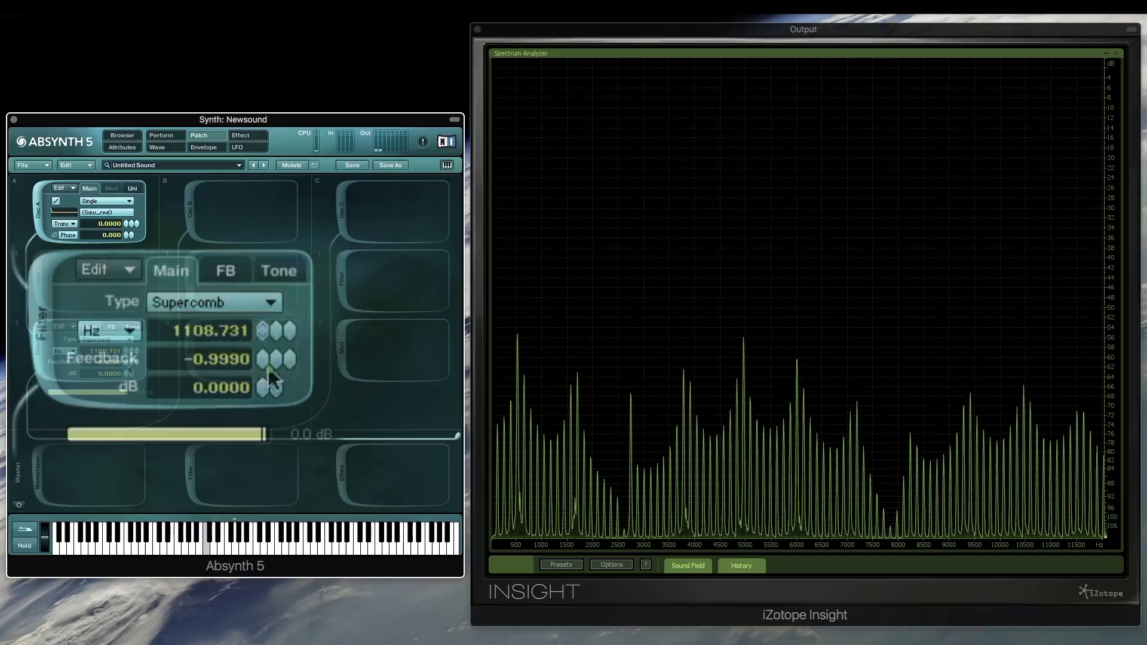
{"action": "left_click_drag", "start_coordinate": [130, 367], "coordinate": [121, 230]}
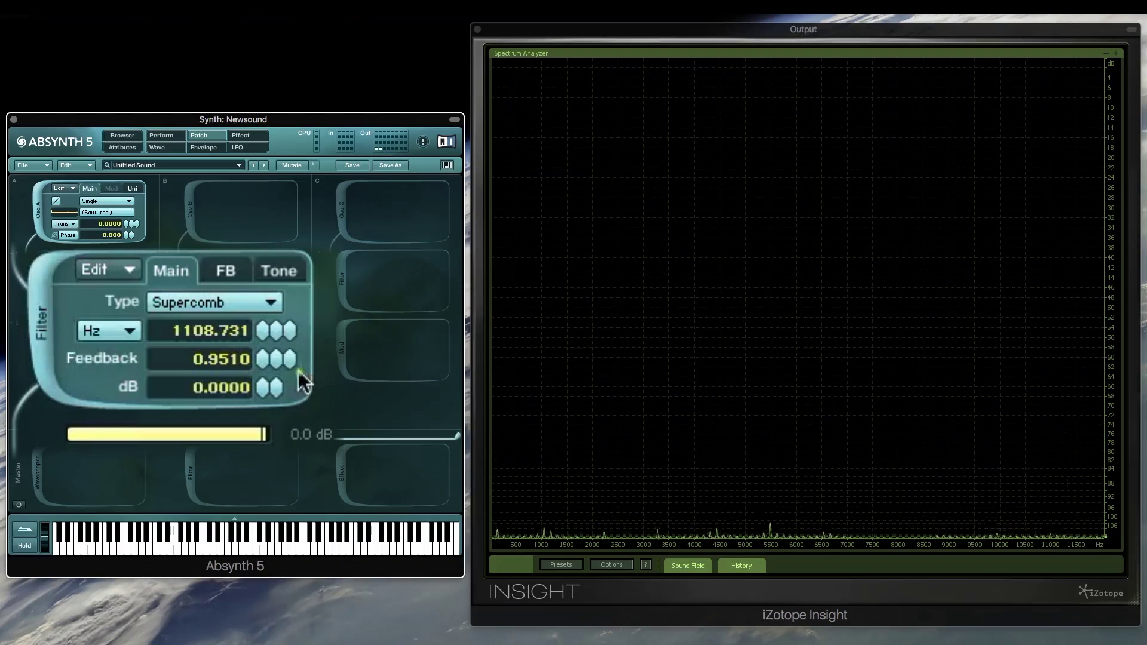
Compare the Supercomb's Main and Tone settings and set the Tone Pos offset to 94.90
{"action": "left_click", "coordinate": [286, 274]}
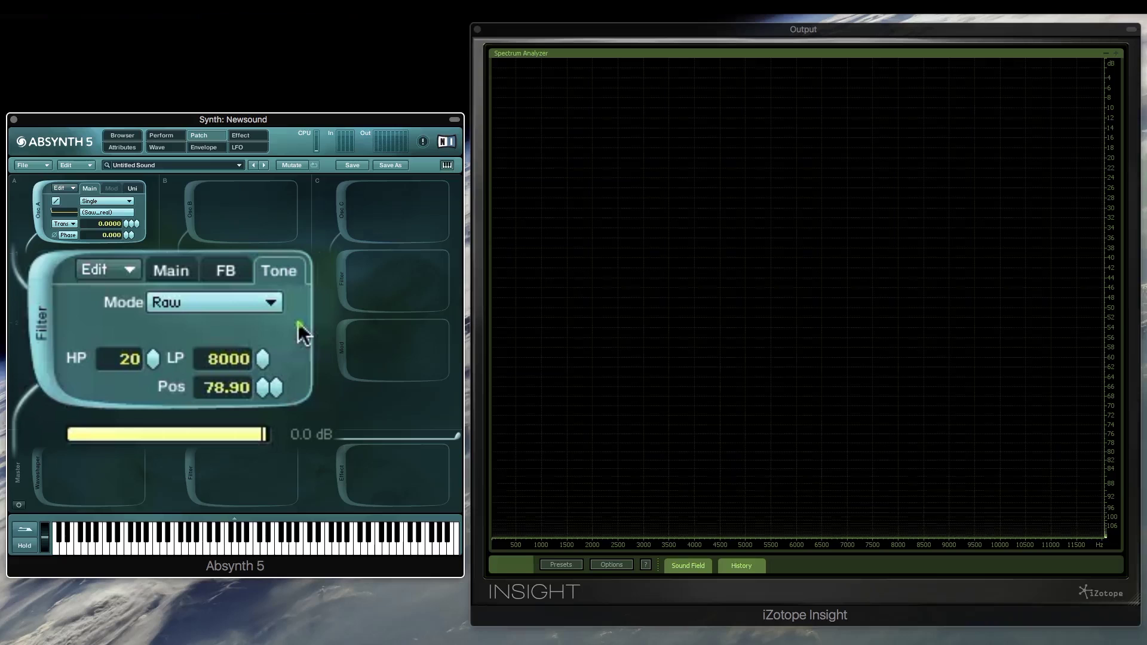
{"action": "left_click_drag", "start_coordinate": [276, 388], "coordinate": [258, 483]}
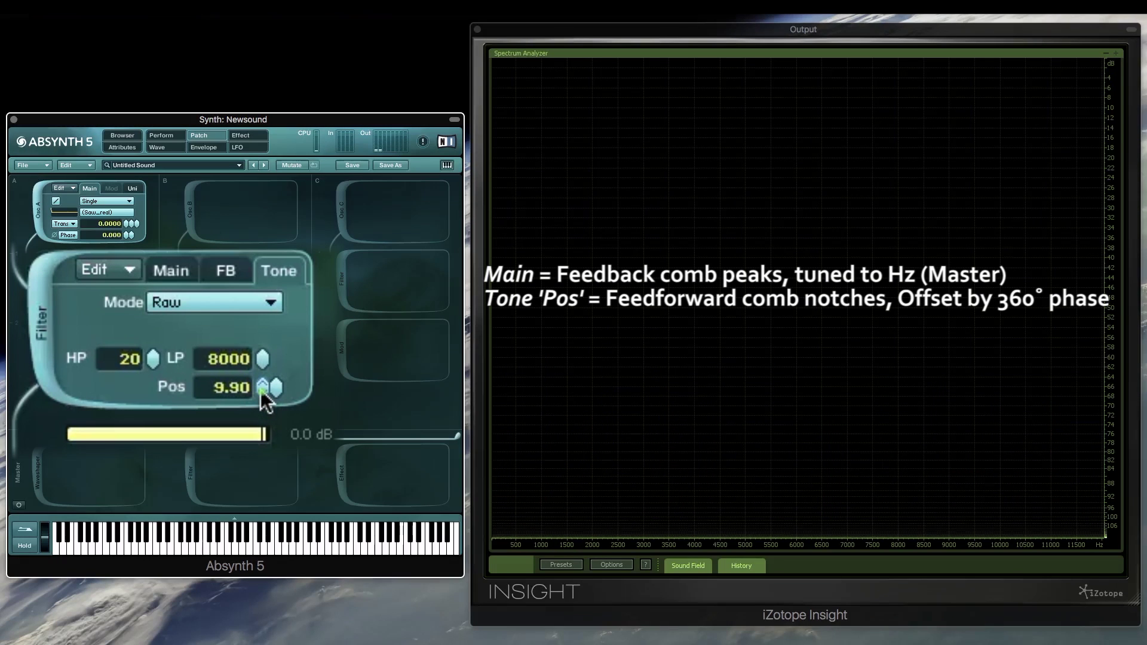
{"action": "left_click_drag", "start_coordinate": [261, 389], "coordinate": [252, 274]}
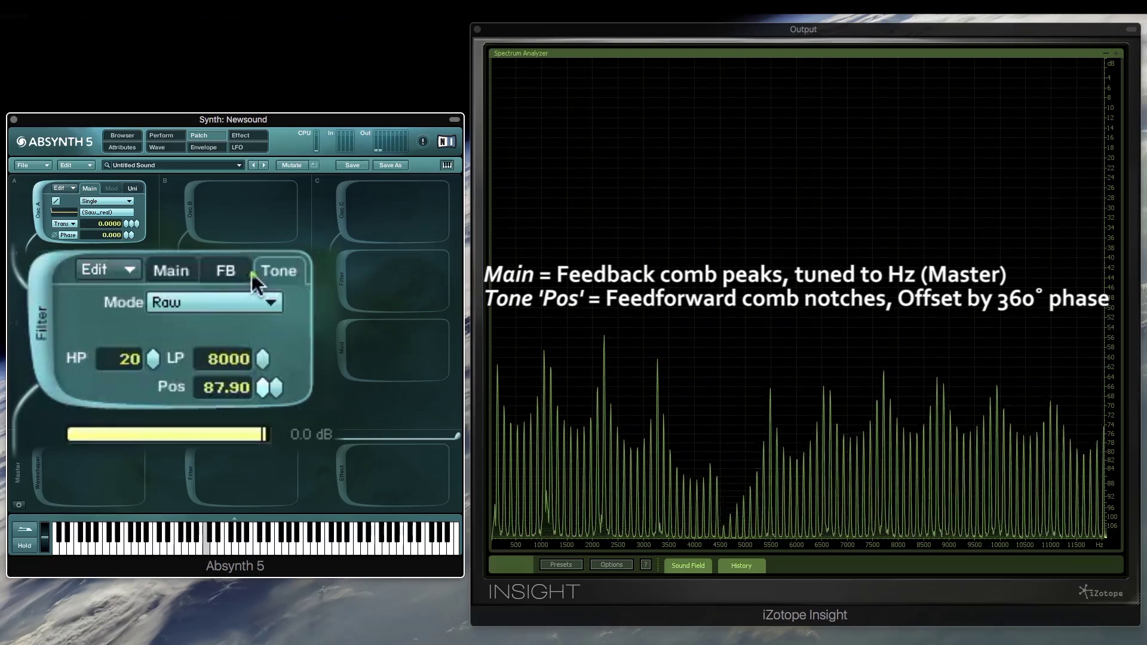
{"action": "left_click", "coordinate": [176, 274]}
{"action": "left_click", "coordinate": [275, 274]}
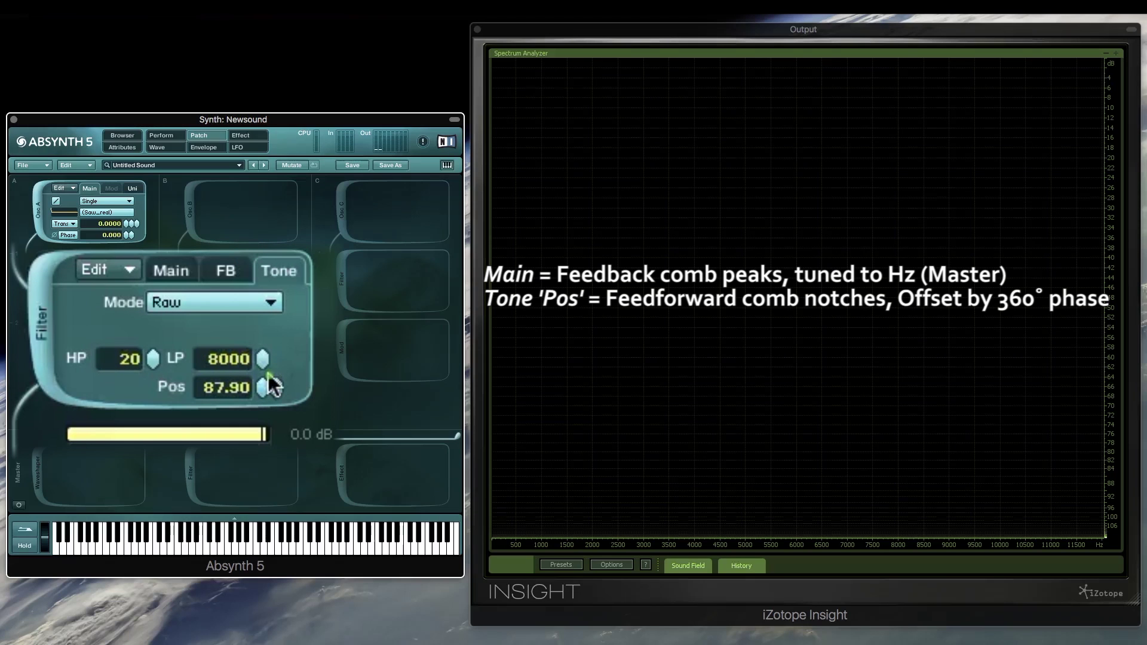
{"action": "left_click", "coordinate": [175, 272]}
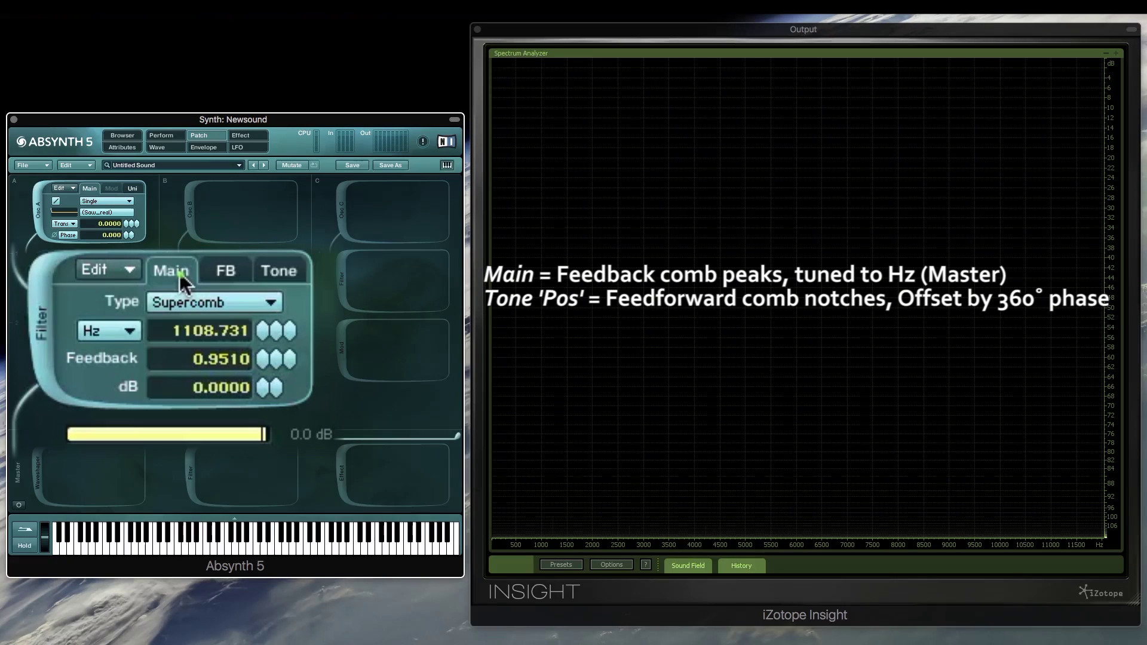
{"action": "left_click", "coordinate": [272, 273]}
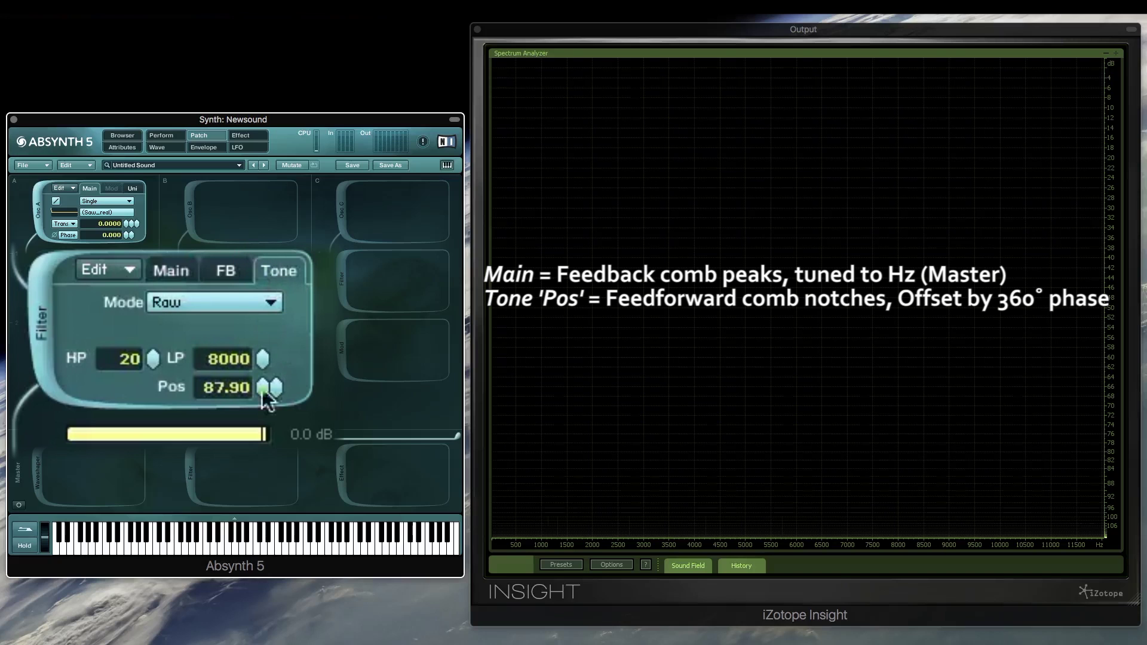
{"action": "left_click_drag", "start_coordinate": [263, 389], "coordinate": [226, 302]}
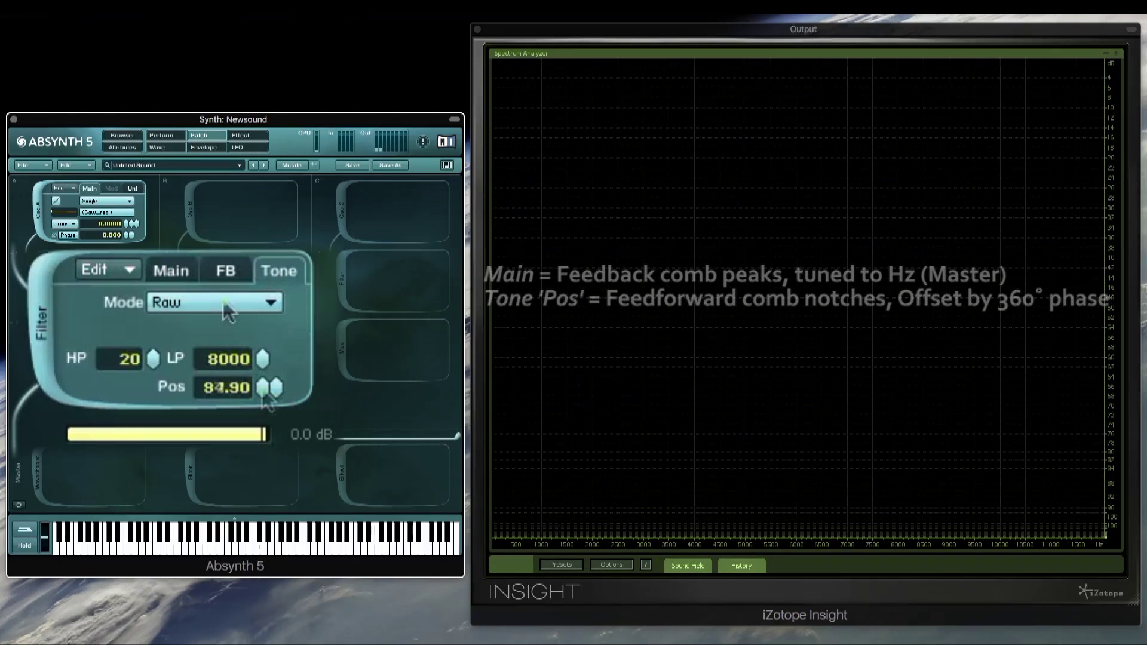
Raise the Supercomb frequency to about 1480 Hz and lower Tone Pos to 70.90
{"action": "left_click", "coordinate": [179, 273]}
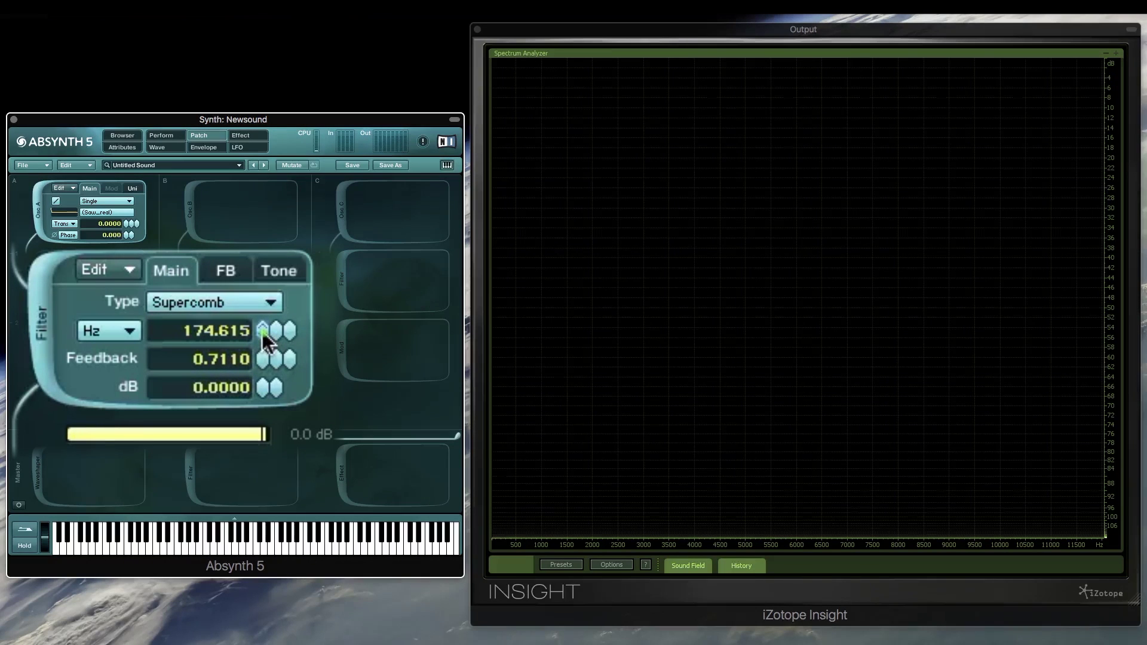
{"action": "left_click_drag", "start_coordinate": [267, 325], "coordinate": [255, 267]}
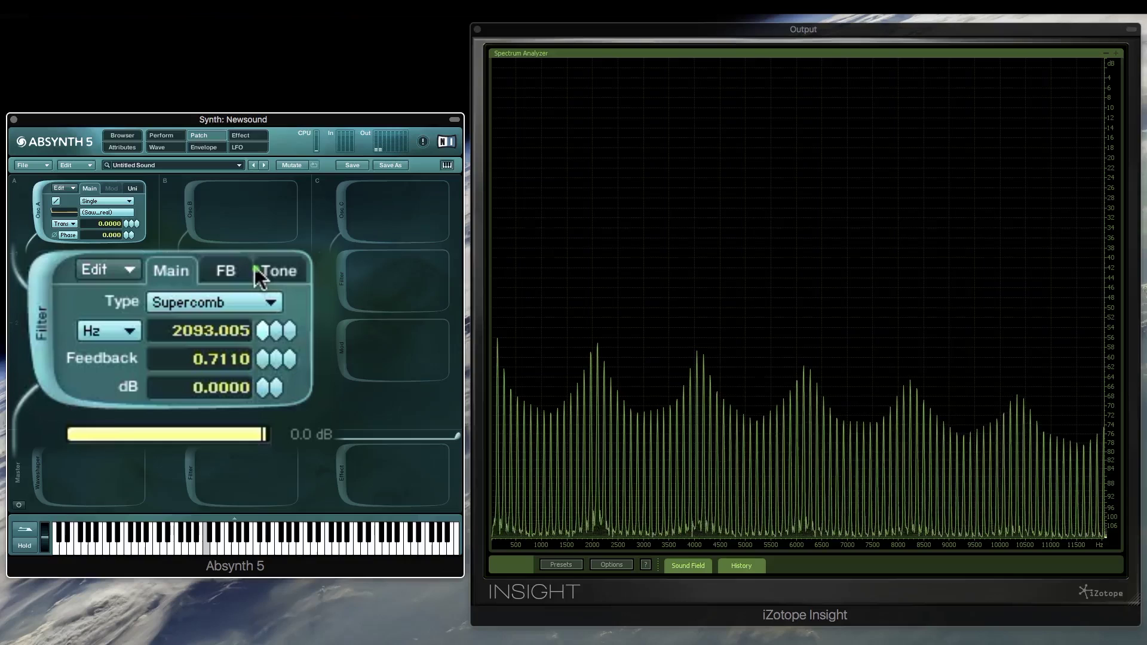
{"action": "left_click", "coordinate": [276, 272]}
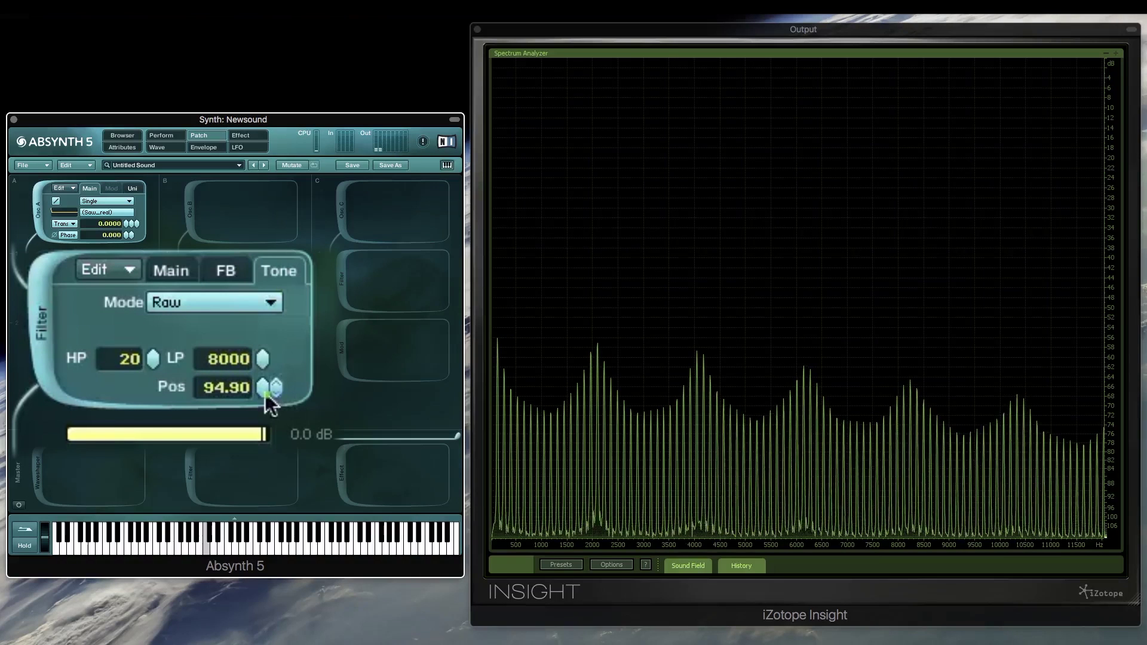
{"action": "left_click_drag", "start_coordinate": [261, 397], "coordinate": [263, 529]}
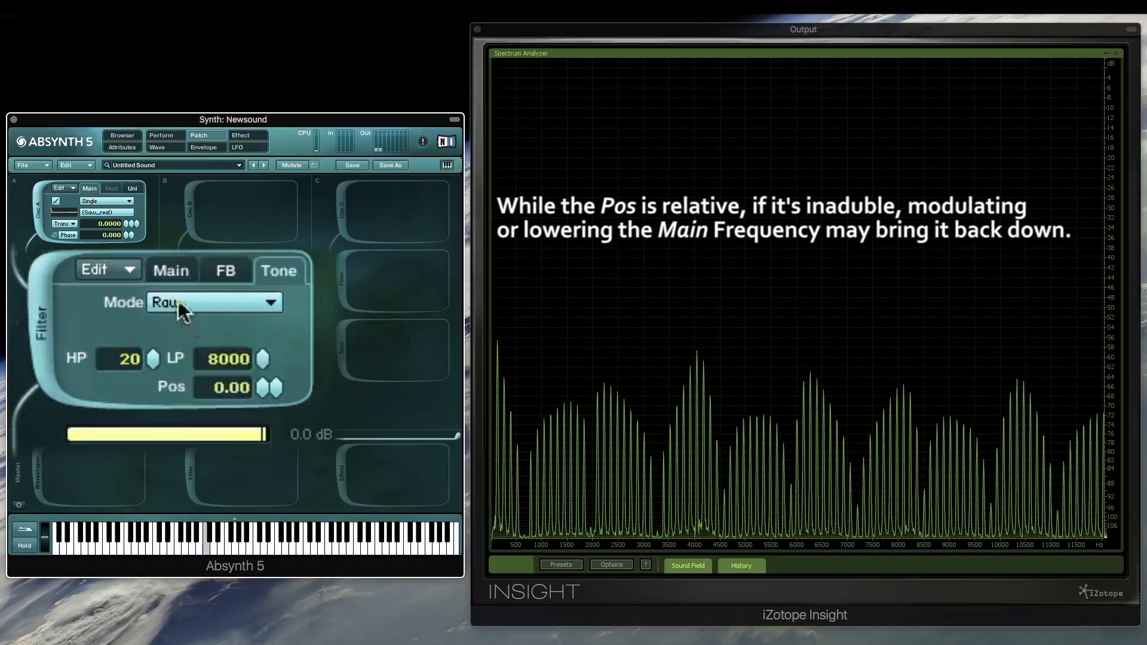
Raise the comb frequency to 2637.021 Hz and set Tone Pos to 36.00
{"action": "left_click", "coordinate": [173, 271]}
{"action": "left_click_drag", "start_coordinate": [269, 332], "coordinate": [267, 302]}
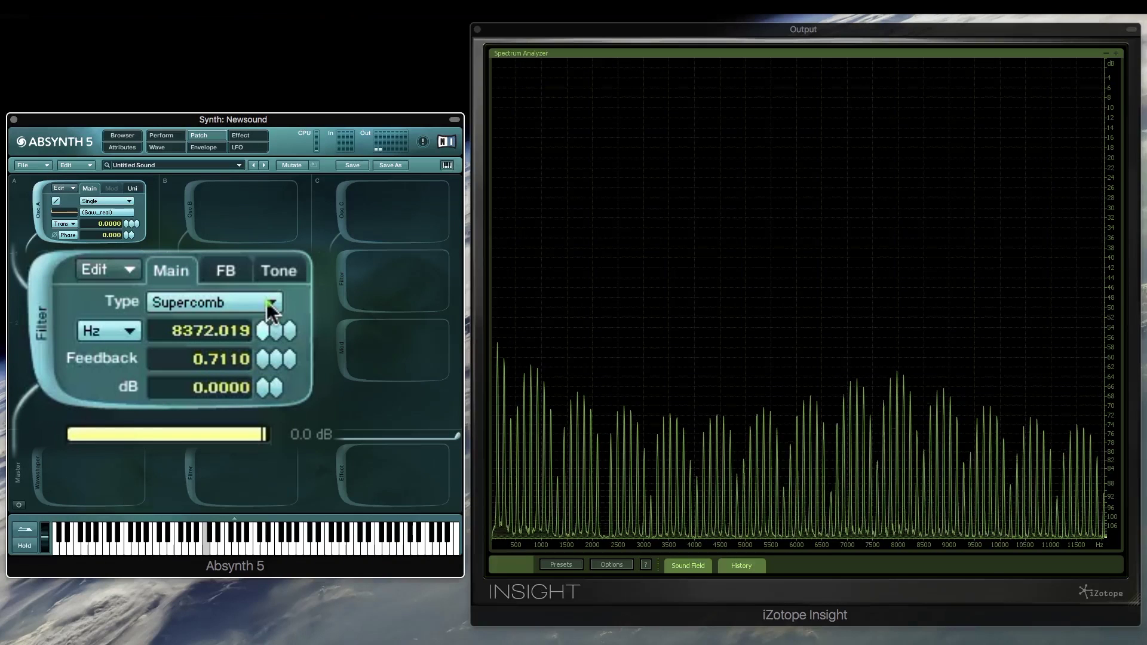
{"action": "left_click", "coordinate": [279, 273]}
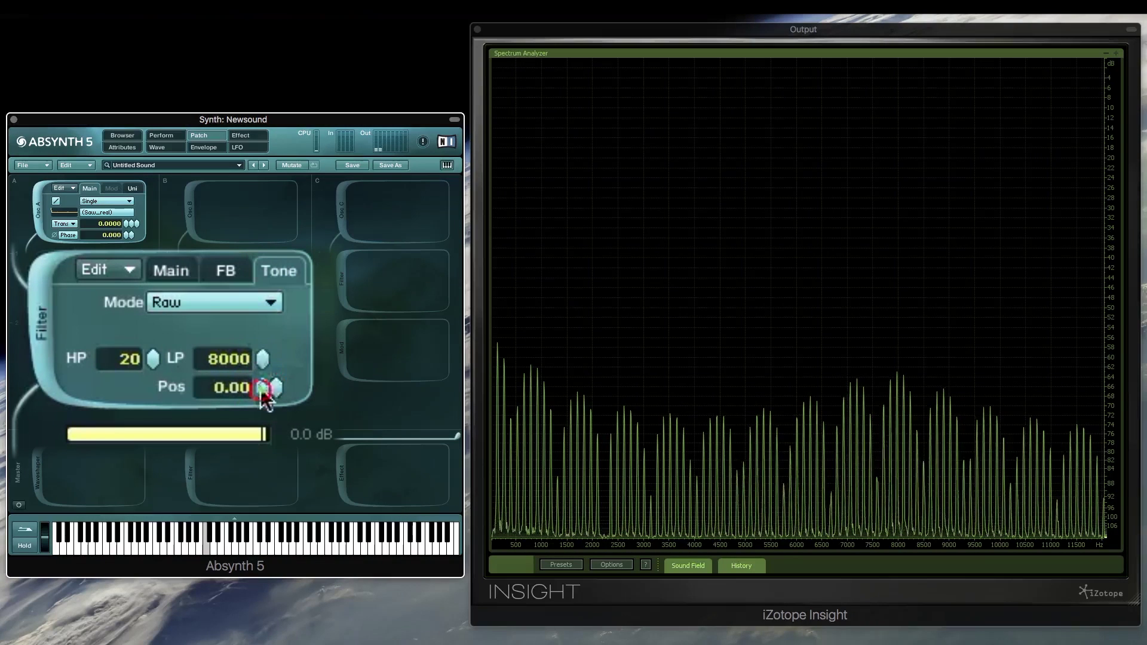
{"action": "left_click_drag", "start_coordinate": [266, 376], "coordinate": [256, 339]}
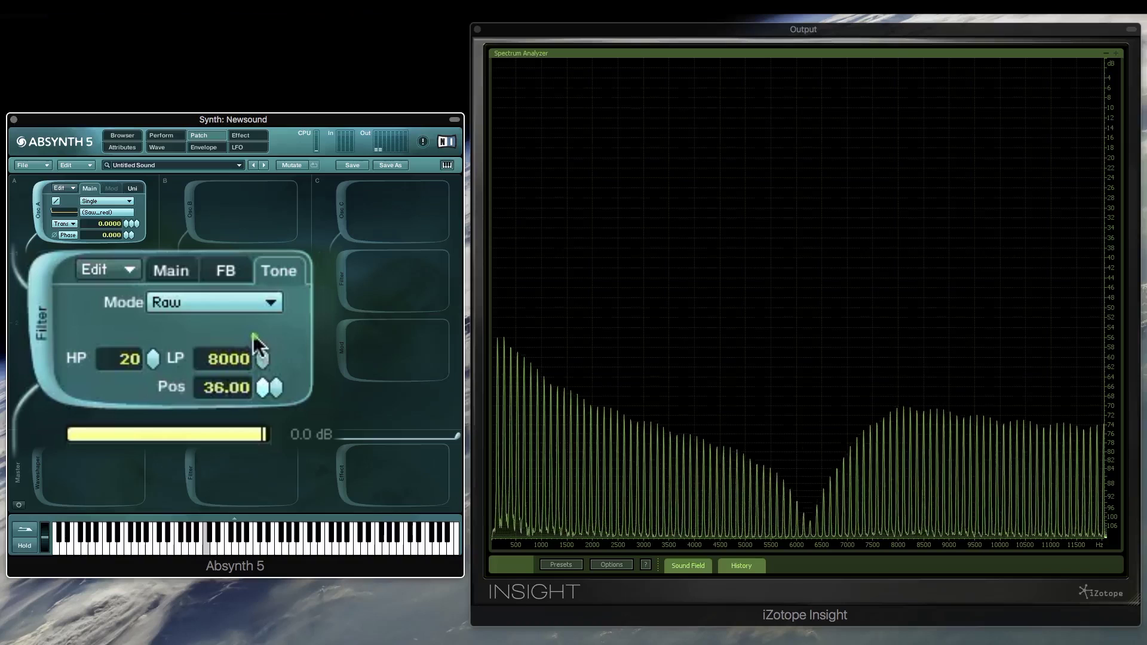
Settle the comb at 2349.319 Hz and sweep Tone Pos through 58.00 down to 41.00
{"action": "left_click", "coordinate": [180, 279]}
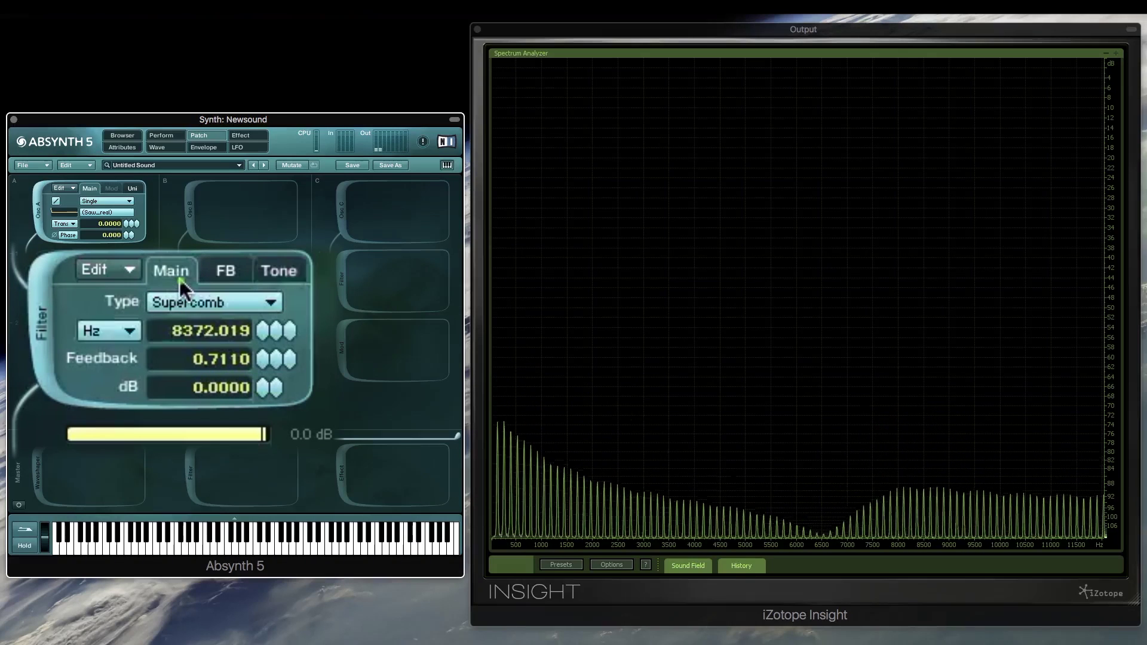
{"action": "left_click_drag", "start_coordinate": [281, 322], "coordinate": [281, 330]}
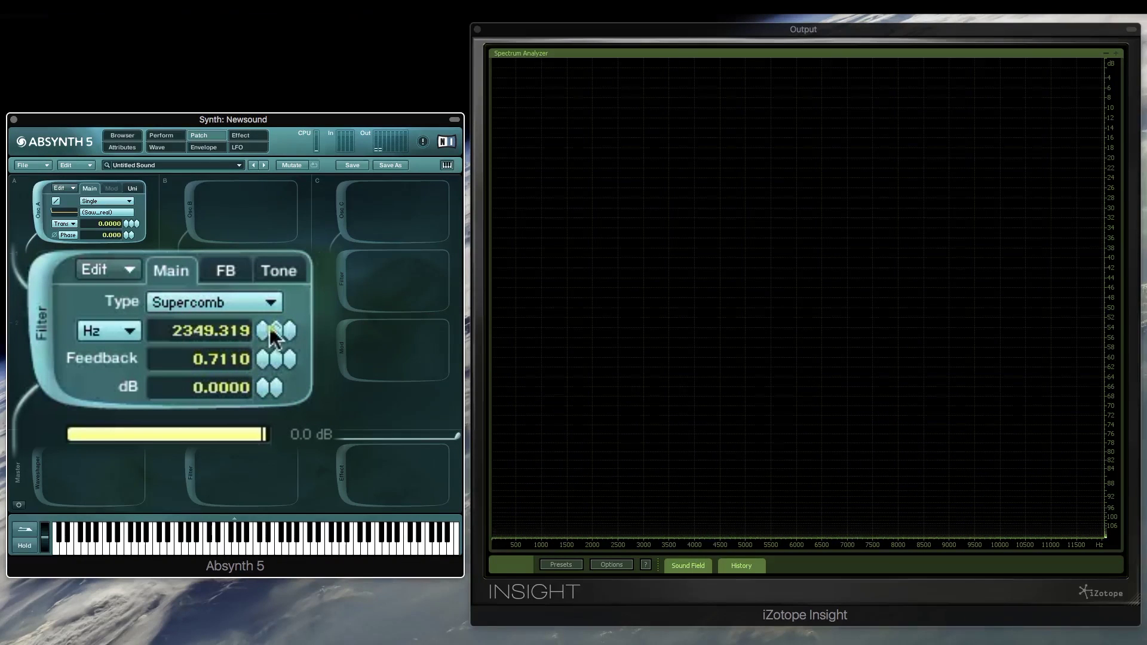
{"action": "left_click", "coordinate": [278, 276]}
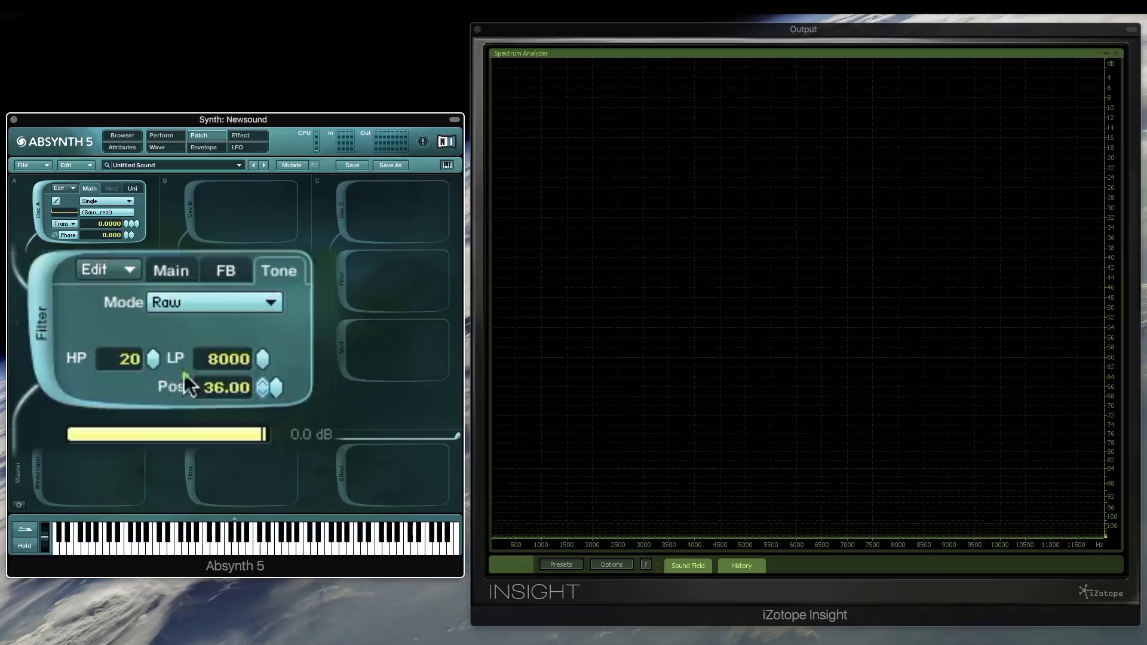
{"action": "mouse_move", "coordinate": [267, 393]}
{"action": "left_mouse_down"}
{"action": "mouse_move", "coordinate": [266, 326]}
{"action": "mouse_move", "coordinate": [267, 374]}
{"action": "left_mouse_up"}
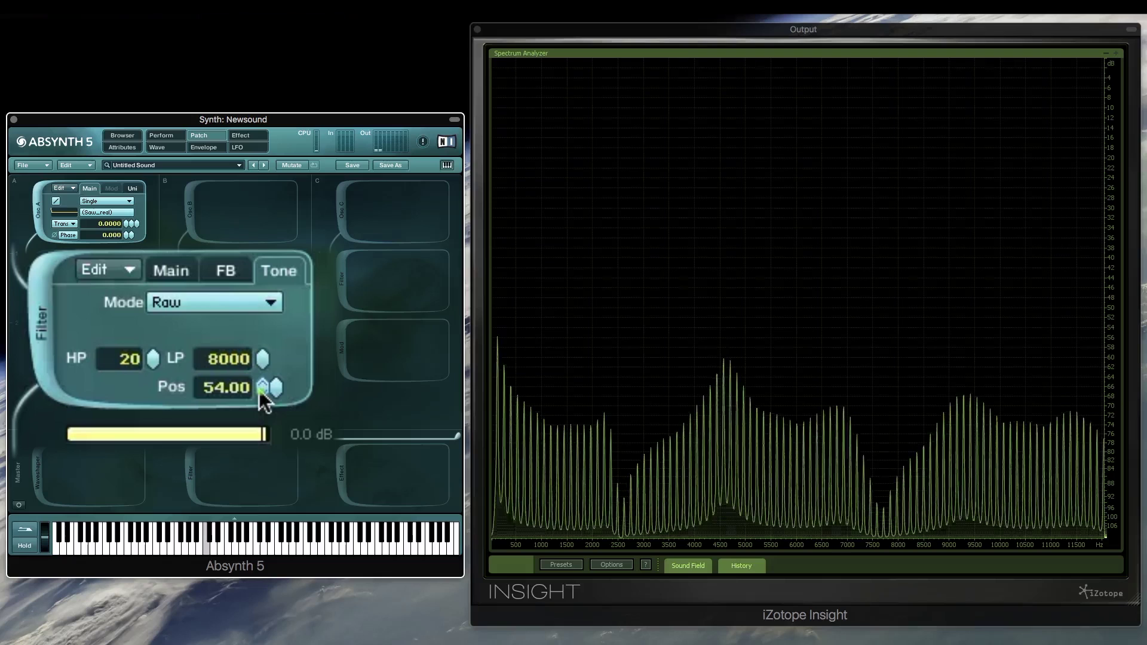
{"action": "left_click_drag", "start_coordinate": [260, 392], "coordinate": [260, 449]}
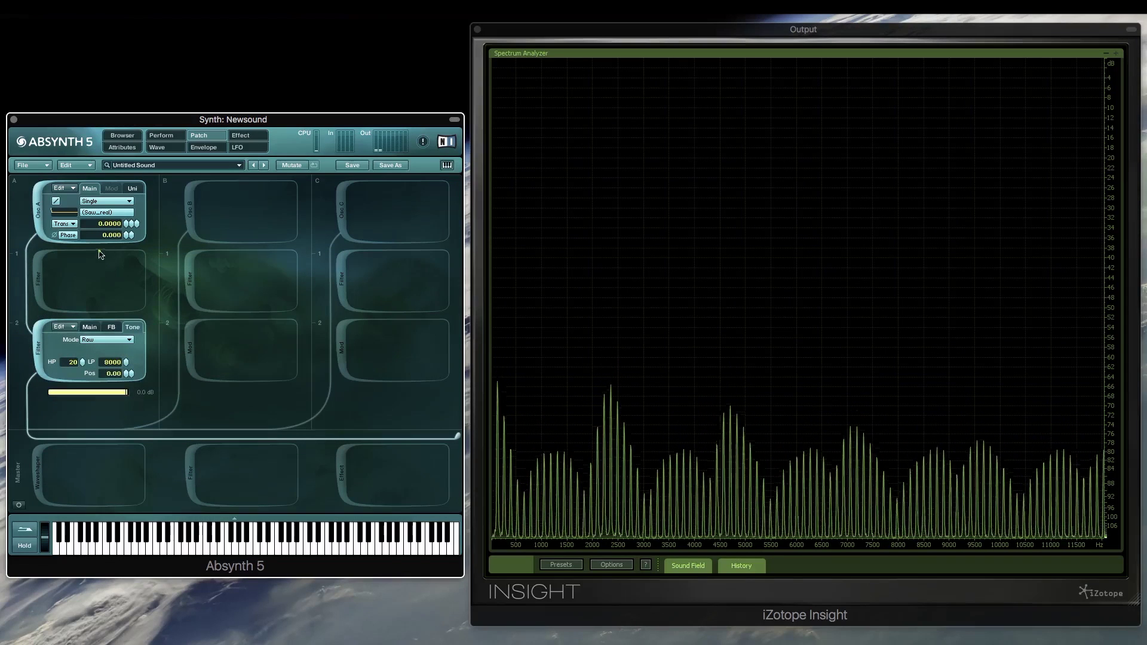
Reapply Saw_real as oscillator A's waveform from the Select or Create a Wave dialog
{"action": "left_click", "coordinate": [102, 213]}
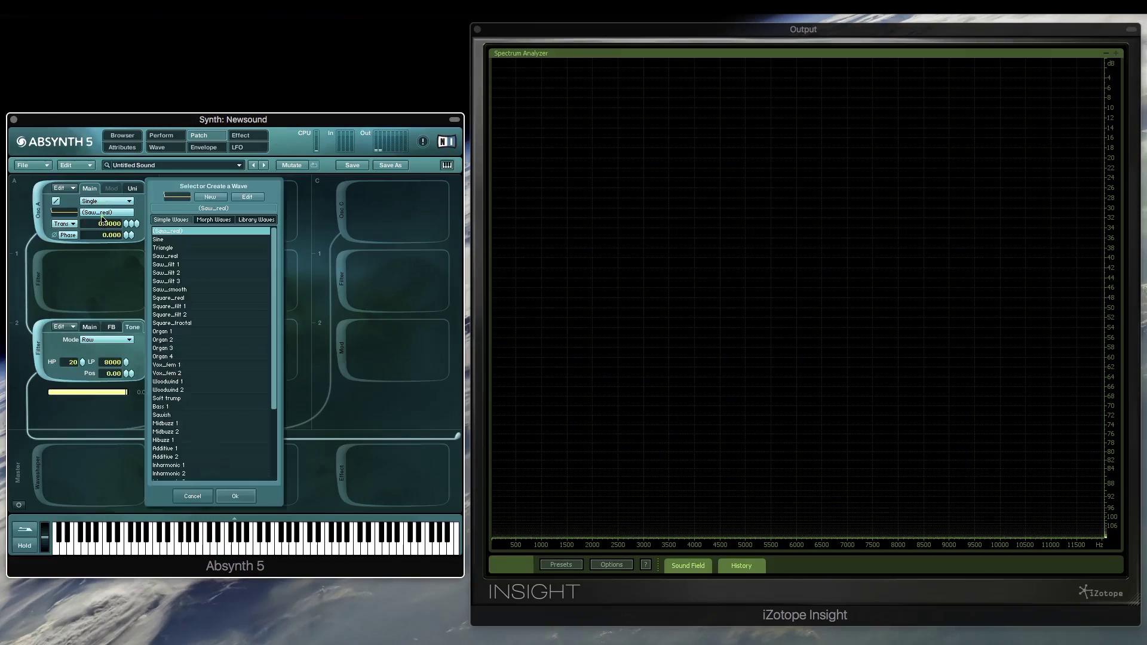
{"action": "left_click", "coordinate": [178, 256]}
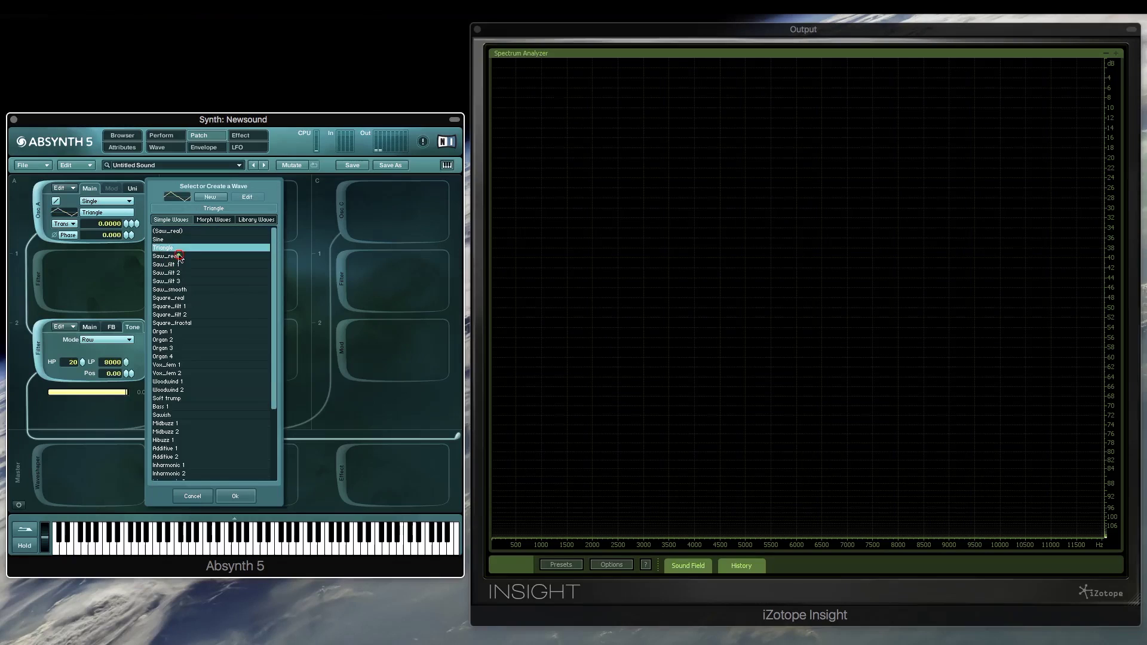
{"action": "left_click", "coordinate": [249, 498]}
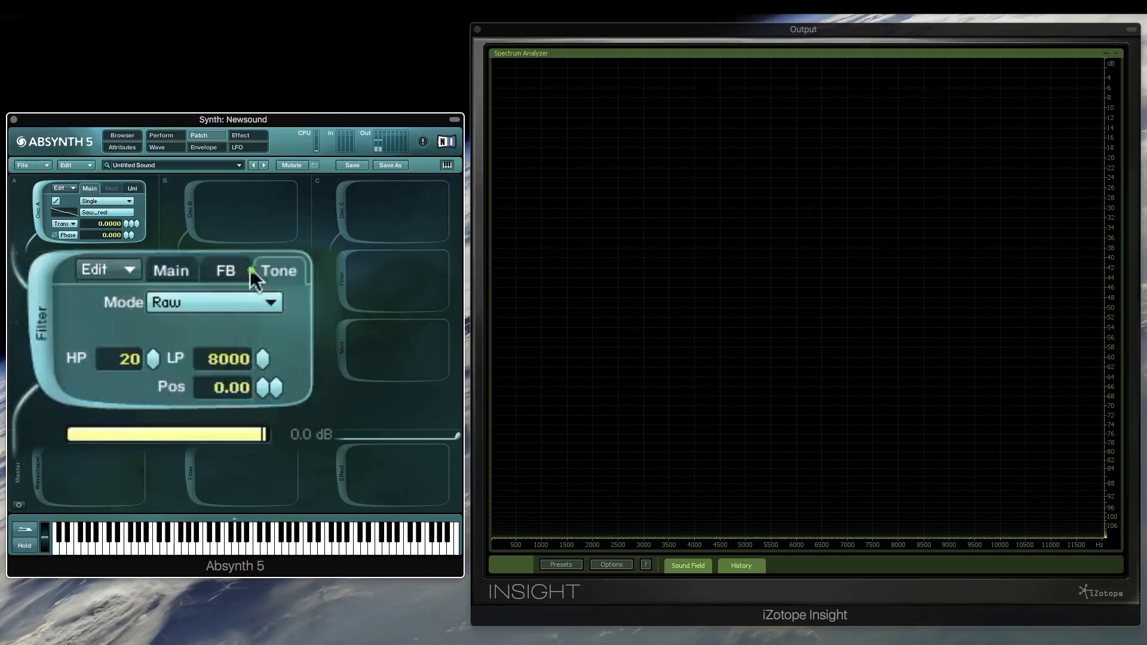
Check the FB tab, then lower the Supercomb's Main feedback from 0.7110 to 0.5910
{"action": "left_click", "coordinate": [231, 273]}
{"action": "left_click", "coordinate": [182, 272]}
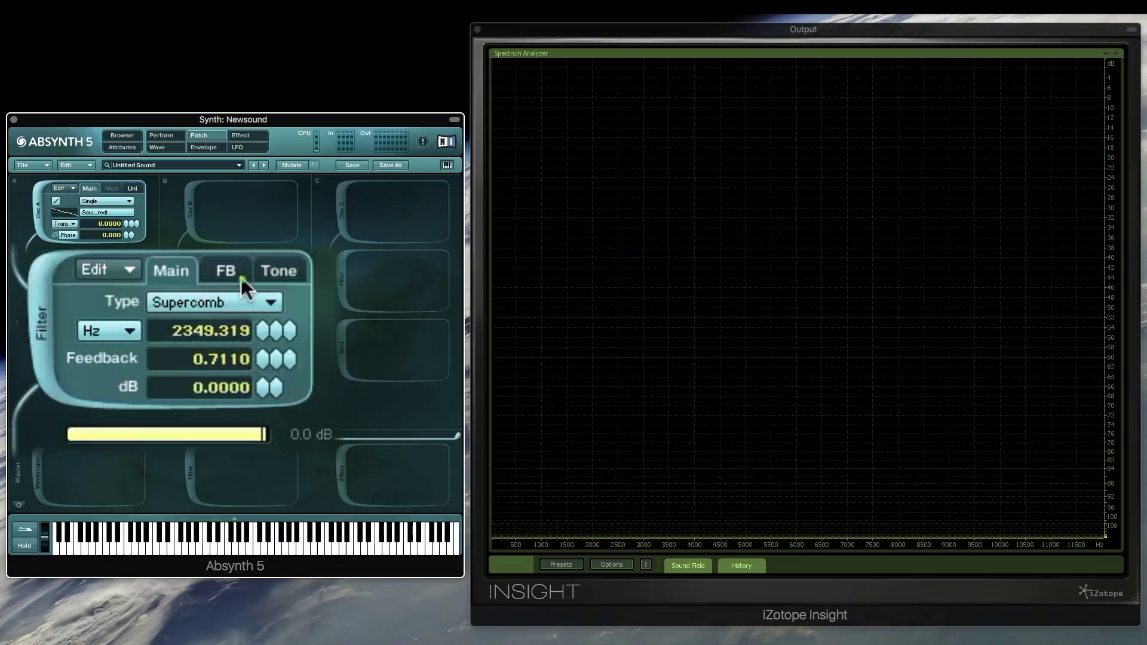
{"action": "left_click_drag", "start_coordinate": [263, 359], "coordinate": [269, 391]}
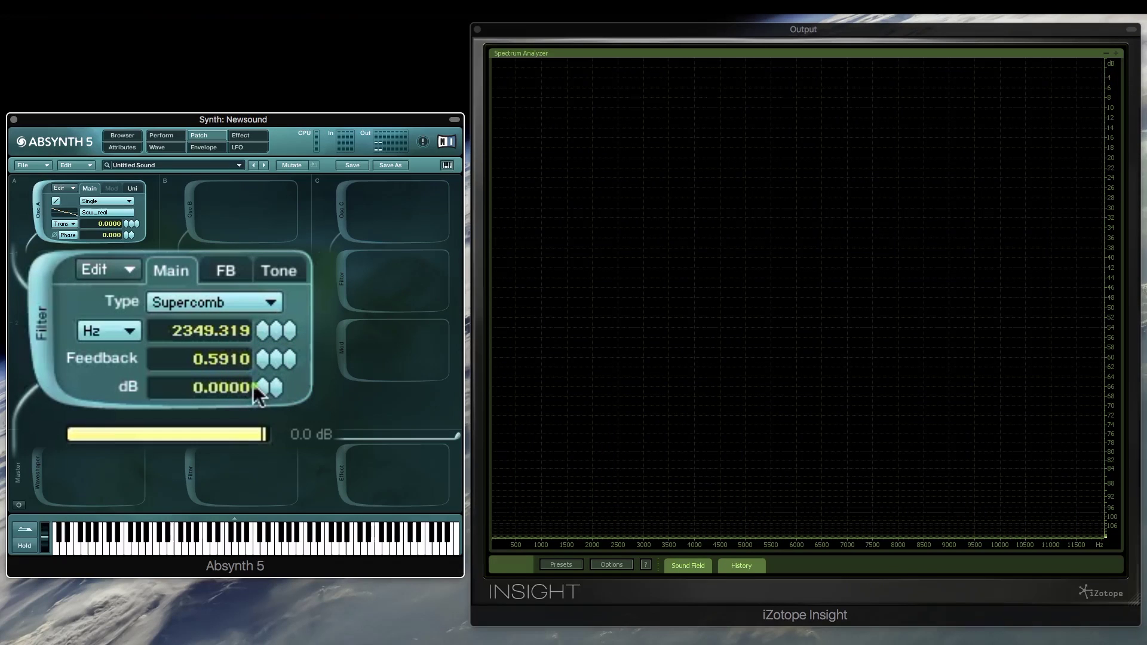
Set the Supercomb tuning to Trans at 0.000 and raise its feedback to 0.7510
{"action": "left_click", "coordinate": [131, 333]}
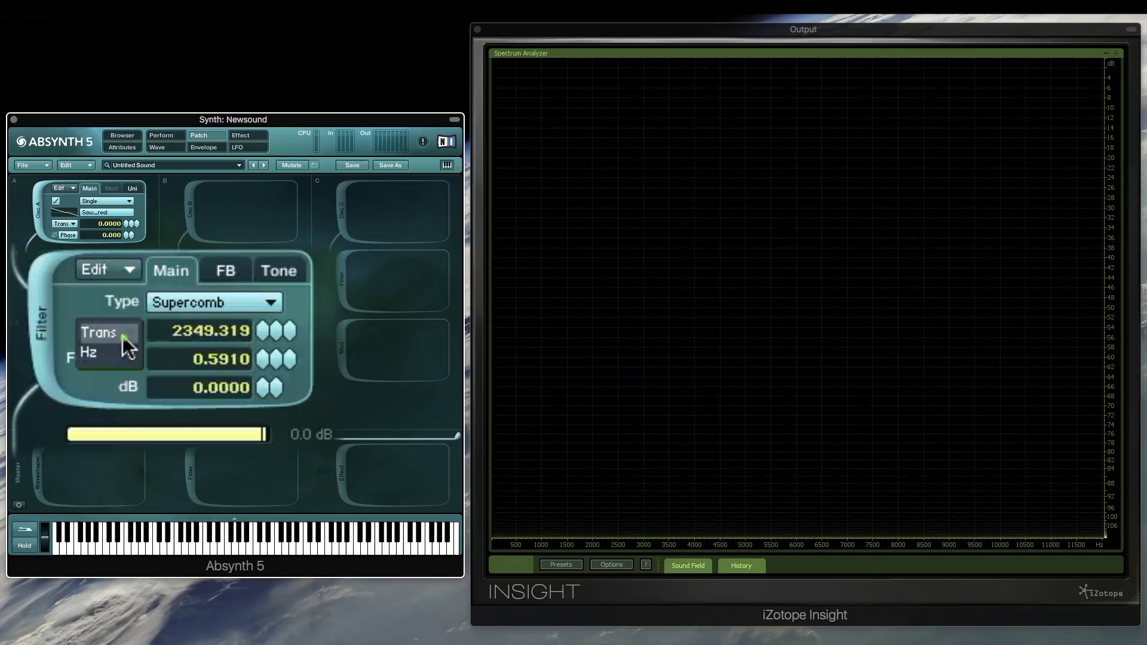
{"action": "left_click", "coordinate": [123, 335]}
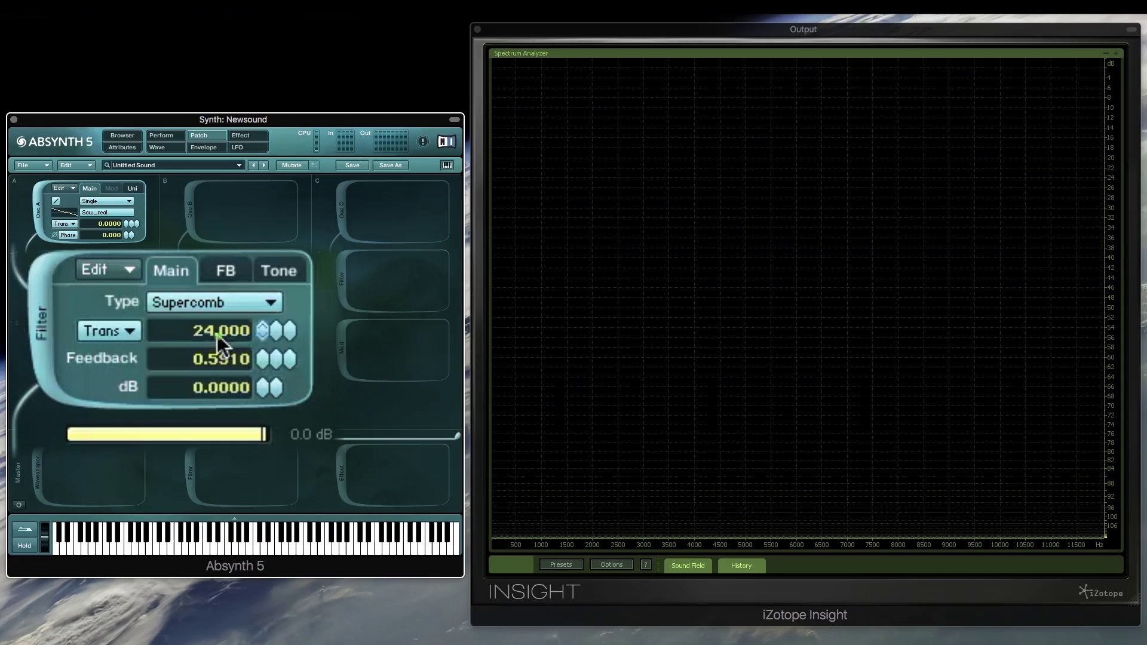
{"action": "left_click_drag", "start_coordinate": [266, 336], "coordinate": [268, 382]}
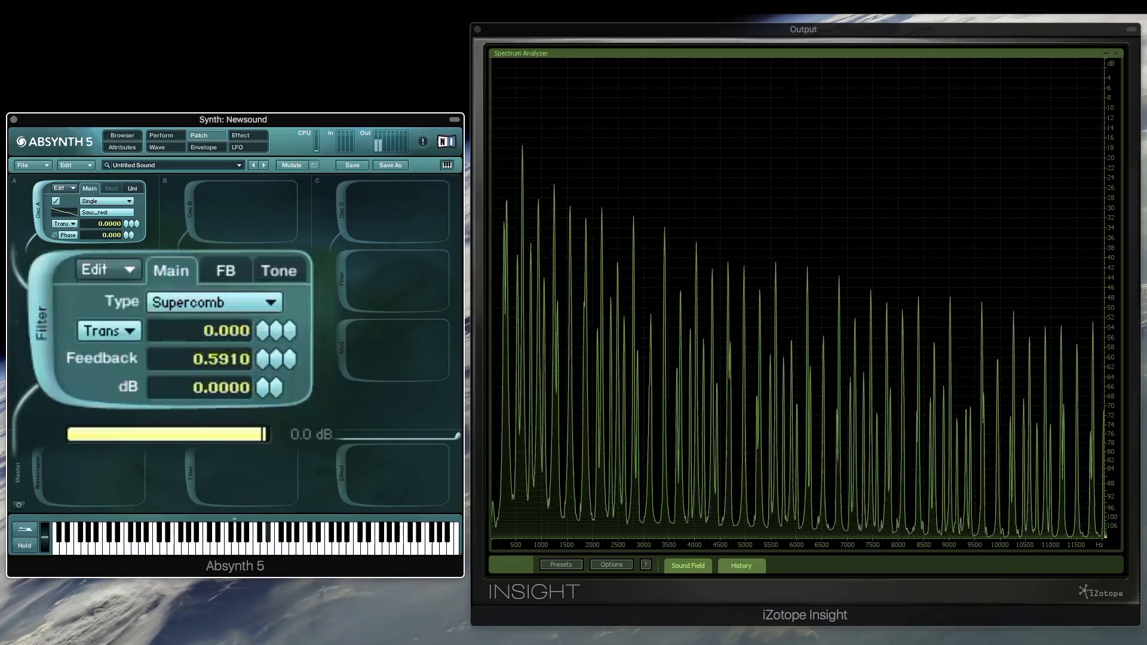
{"action": "left_click", "coordinate": [133, 332]}
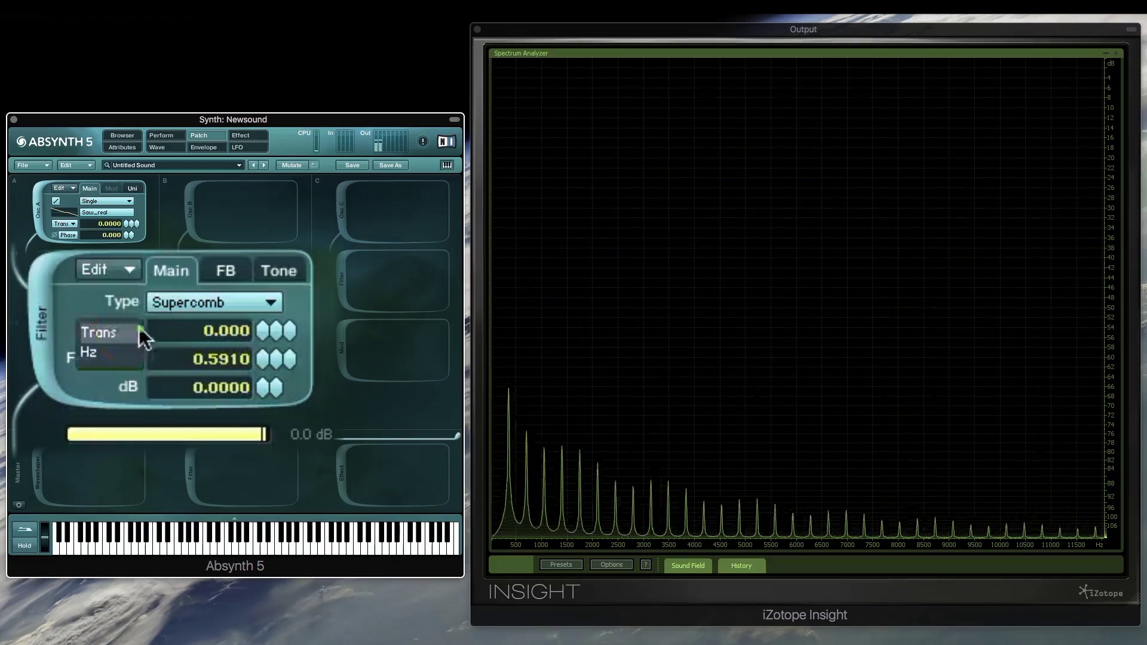
{"action": "left_click", "coordinate": [112, 353]}
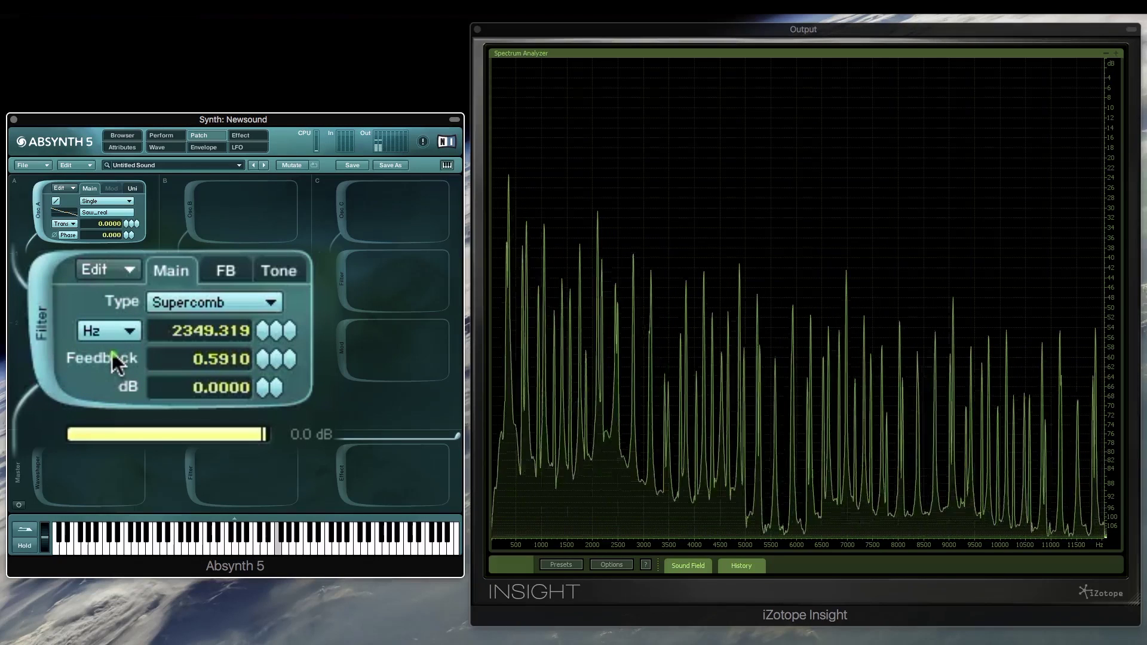
{"action": "left_click", "coordinate": [114, 338]}
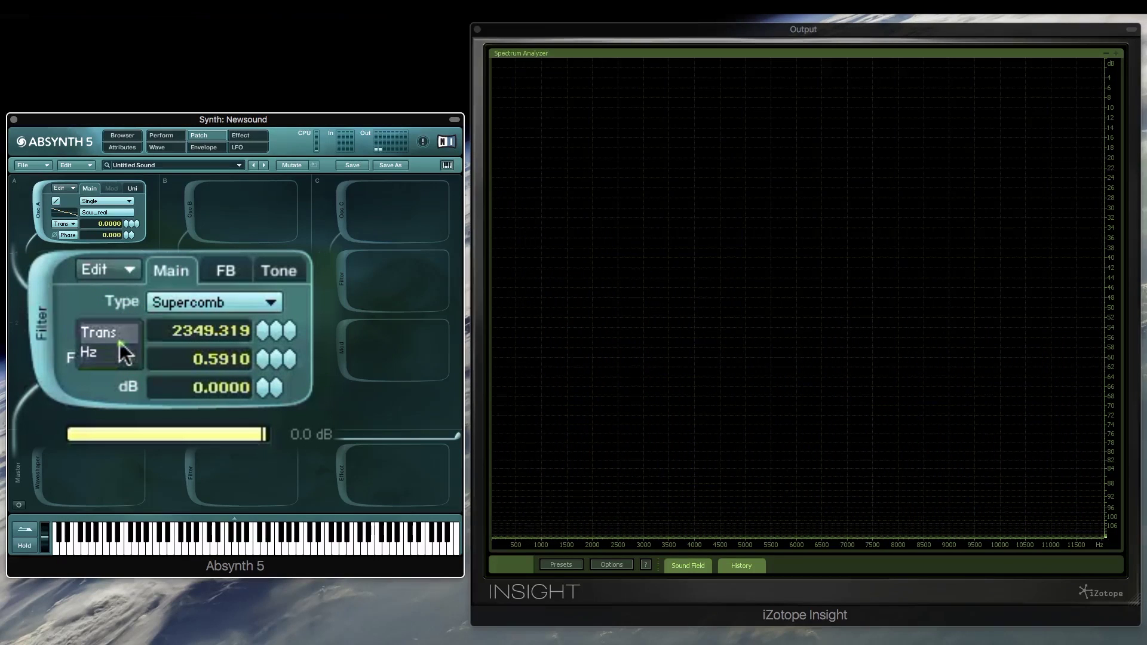
{"action": "left_click", "coordinate": [120, 341]}
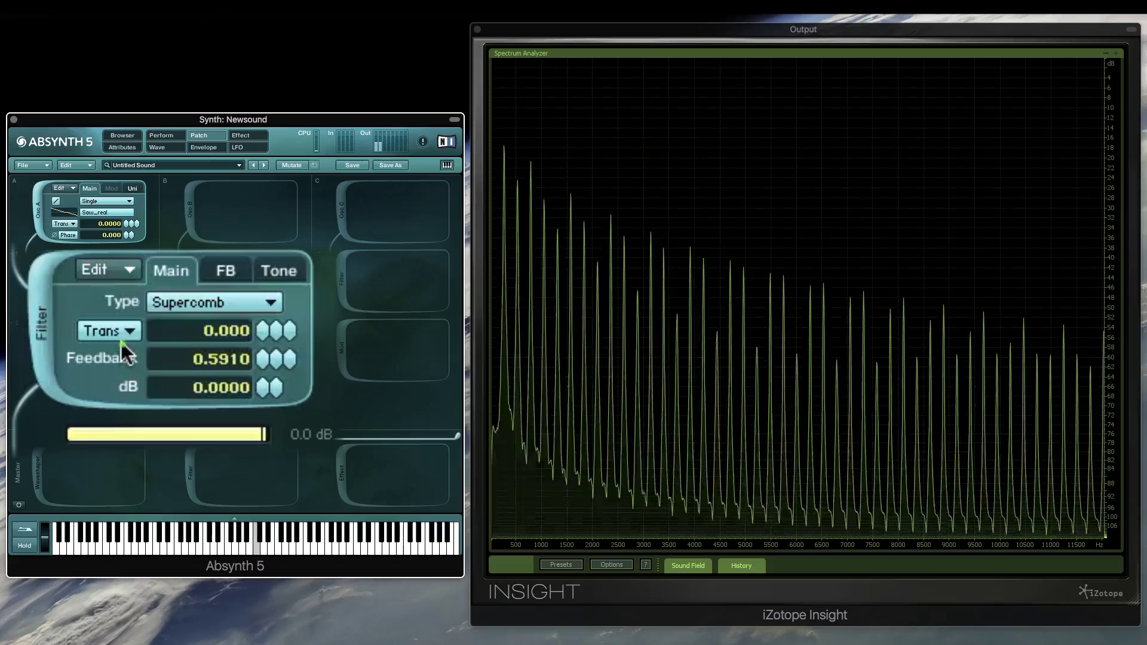
{"action": "left_click_drag", "start_coordinate": [262, 365], "coordinate": [266, 338]}
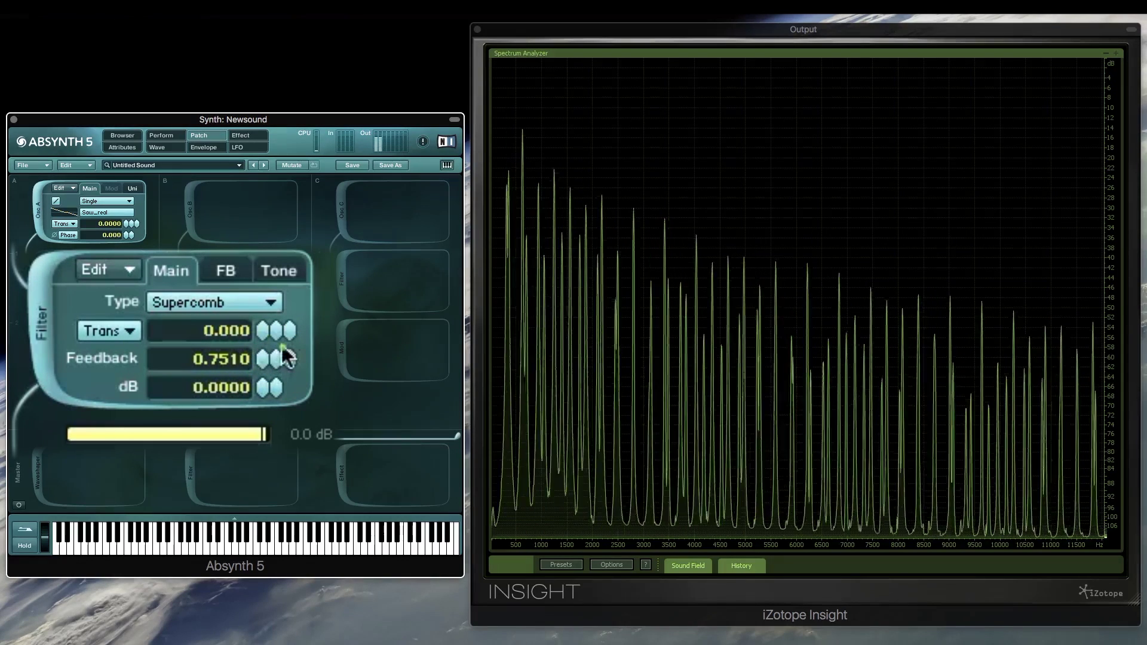
Raise the Supercomb tone Pos offset to 49.00, ending back on the Main settings
{"action": "left_click", "coordinate": [279, 271]}
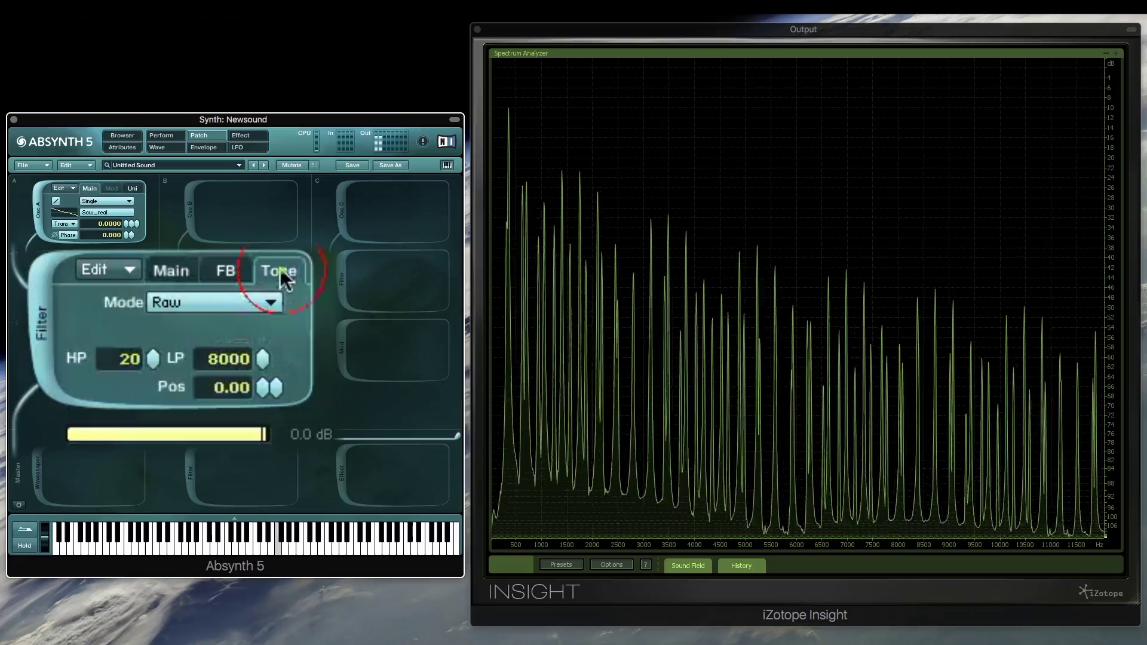
{"action": "left_click", "coordinate": [264, 389]}
{"action": "left_click_drag", "start_coordinate": [263, 388], "coordinate": [259, 340]}
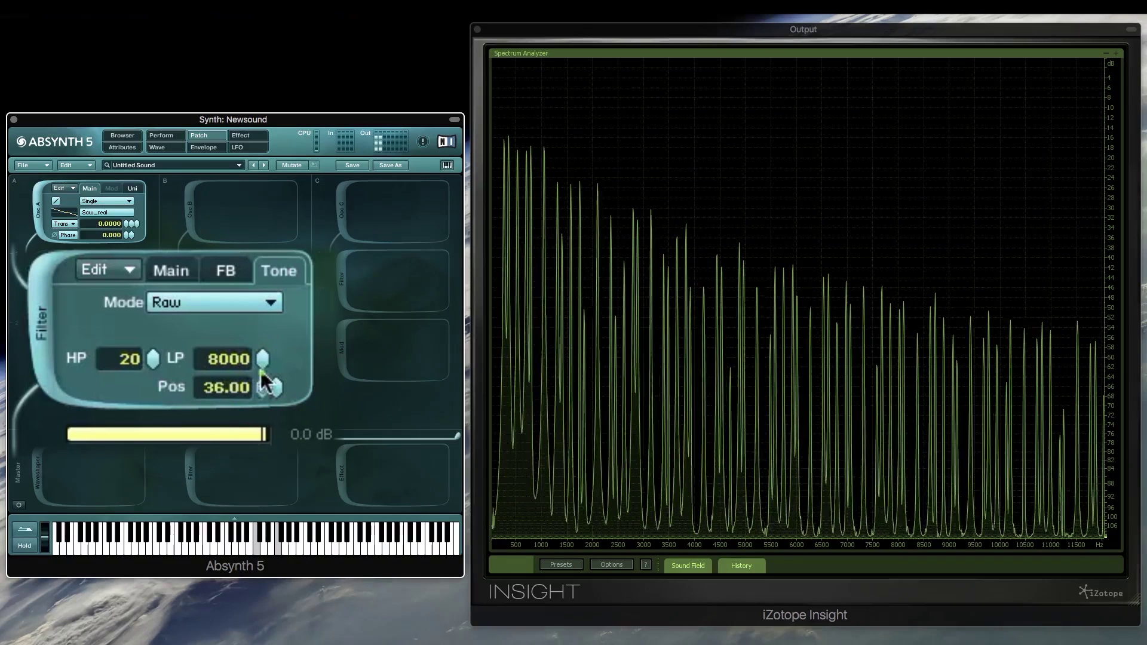
{"action": "left_click_drag", "start_coordinate": [262, 385], "coordinate": [262, 368]}
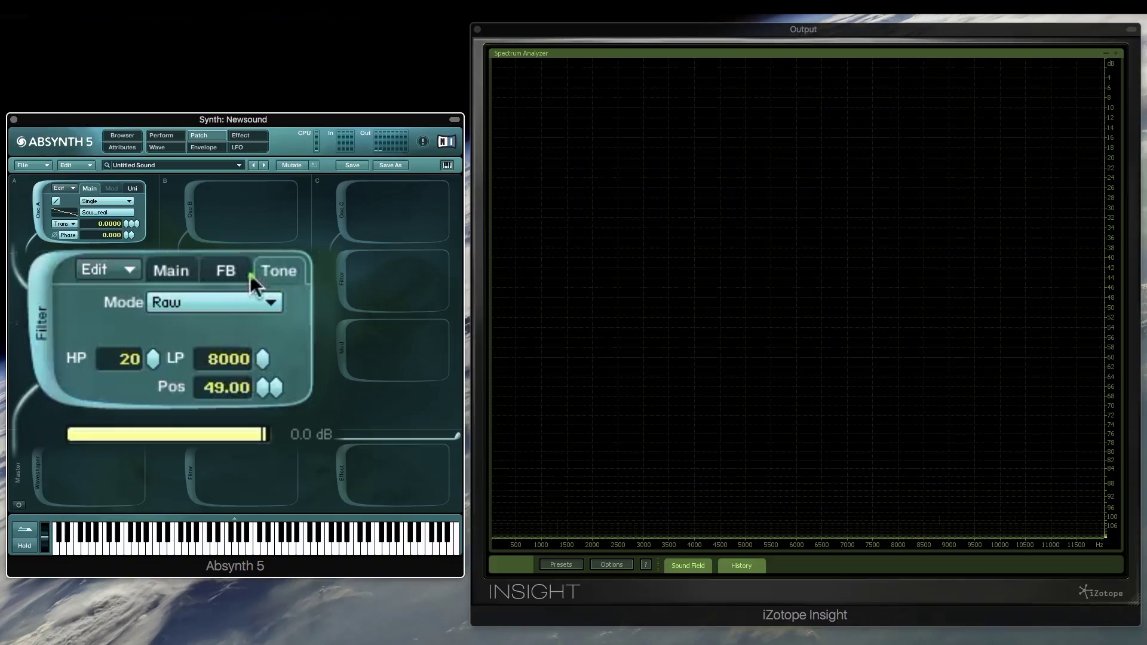
{"action": "left_click", "coordinate": [185, 278]}
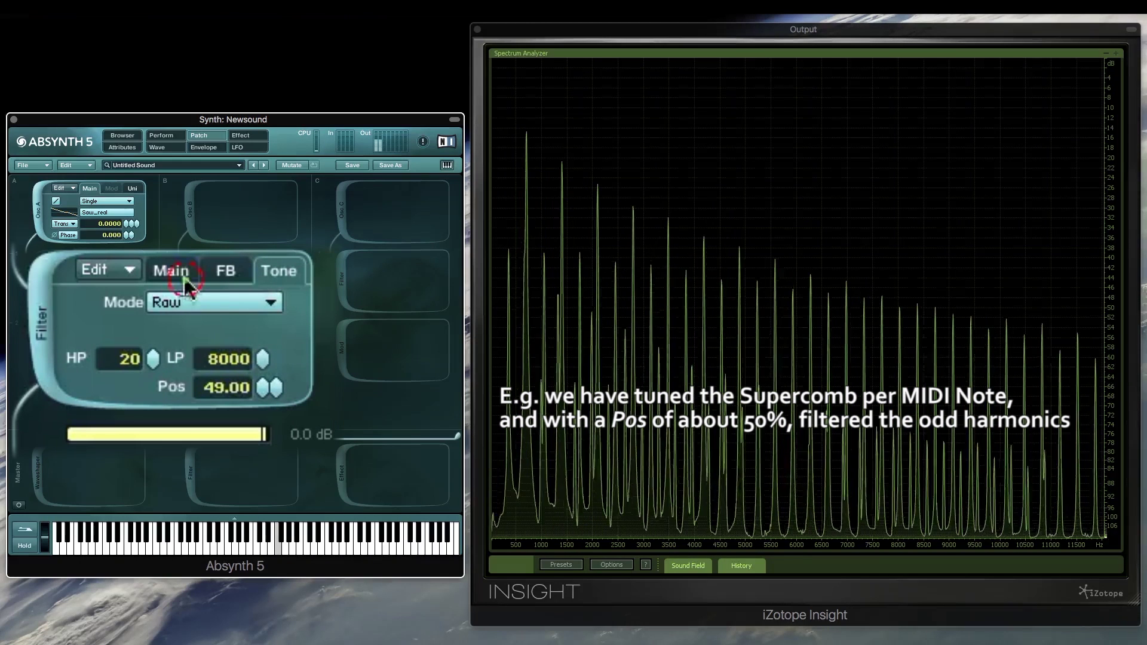
{"action": "left_click", "coordinate": [256, 274]}
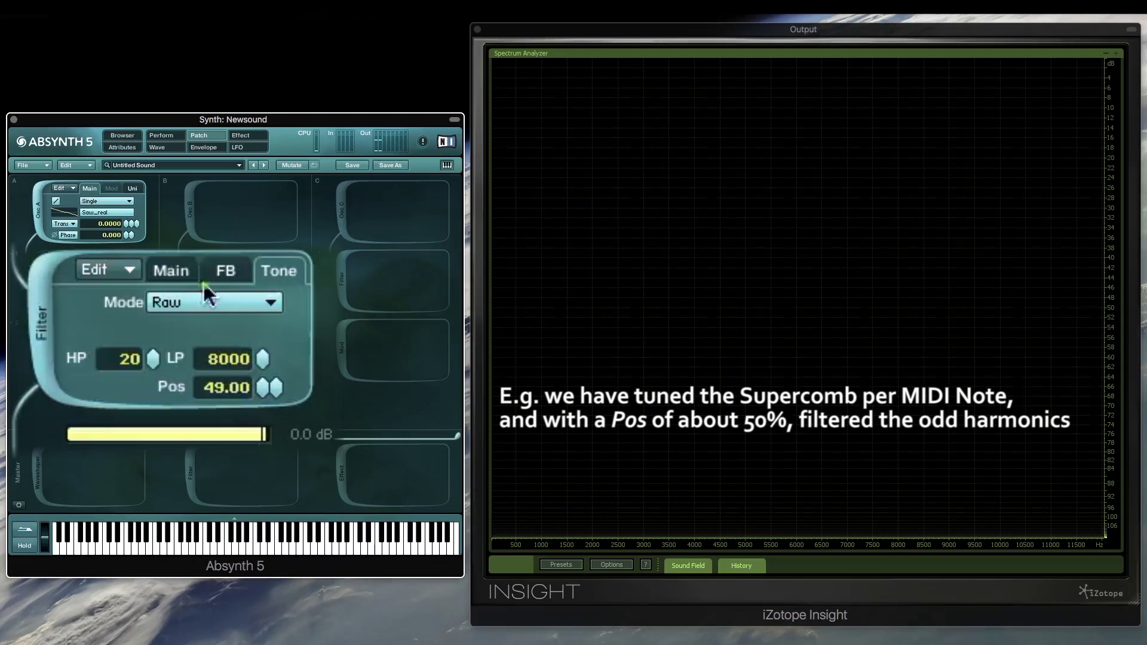
{"action": "left_click", "coordinate": [175, 283]}
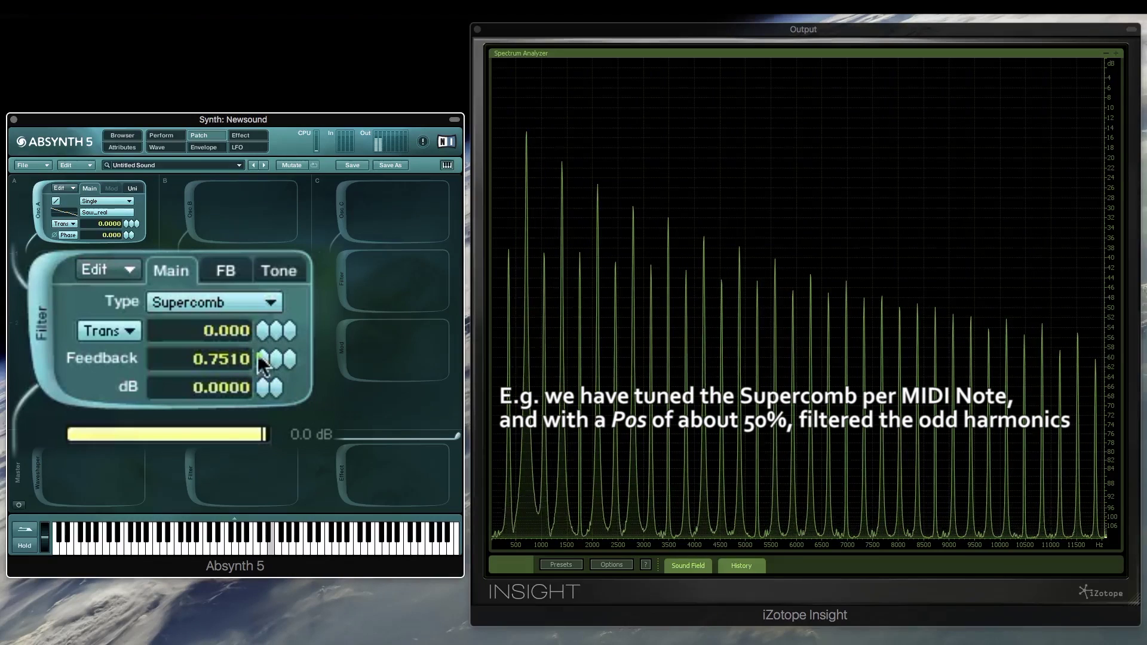
Make the Supercomb feedback -0.9290 and set the tone Pos to 33.00
{"action": "left_click_drag", "start_coordinate": [264, 367], "coordinate": [135, 472]}
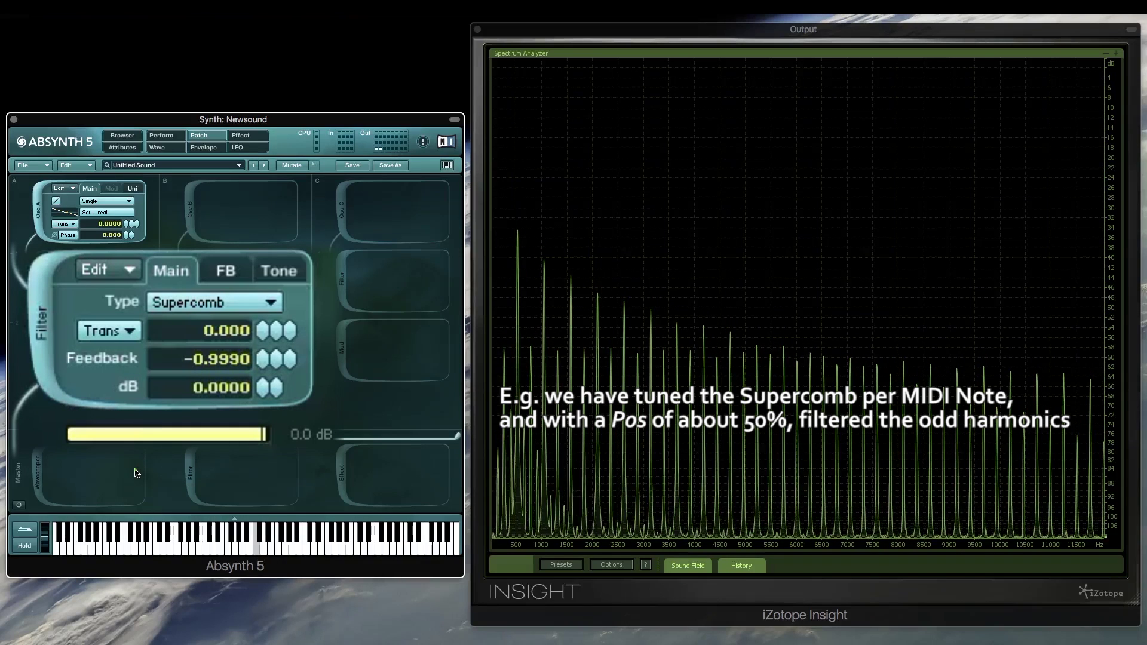
{"action": "left_click_drag", "start_coordinate": [266, 371], "coordinate": [264, 368]}
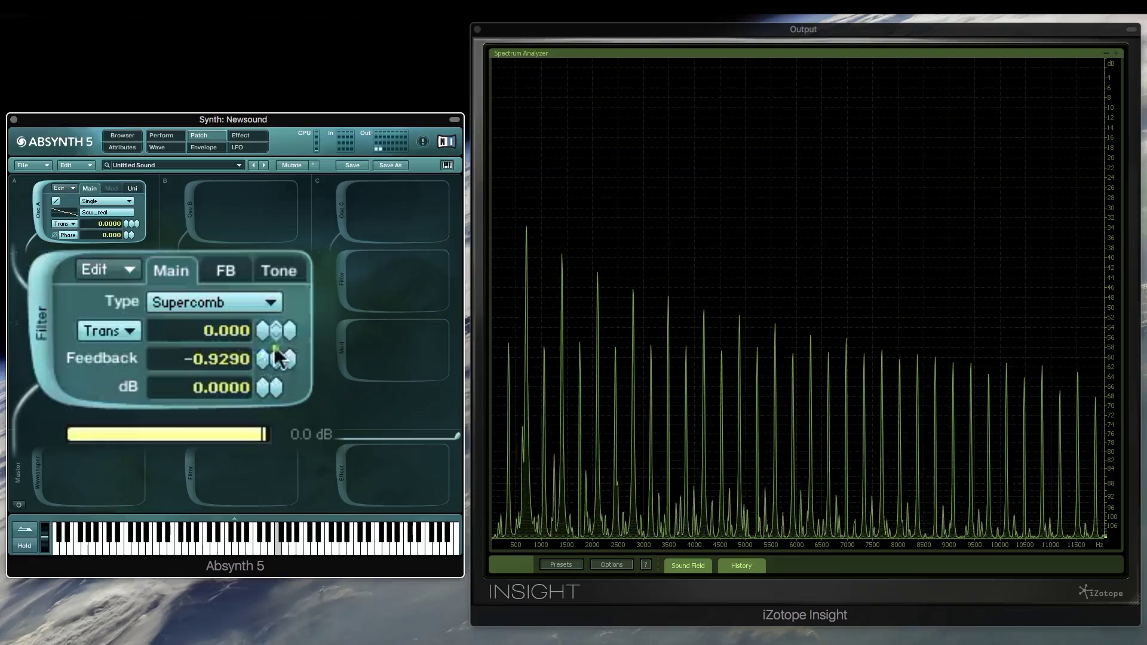
{"action": "left_click", "coordinate": [288, 272]}
{"action": "left_click_drag", "start_coordinate": [264, 385], "coordinate": [267, 428]}
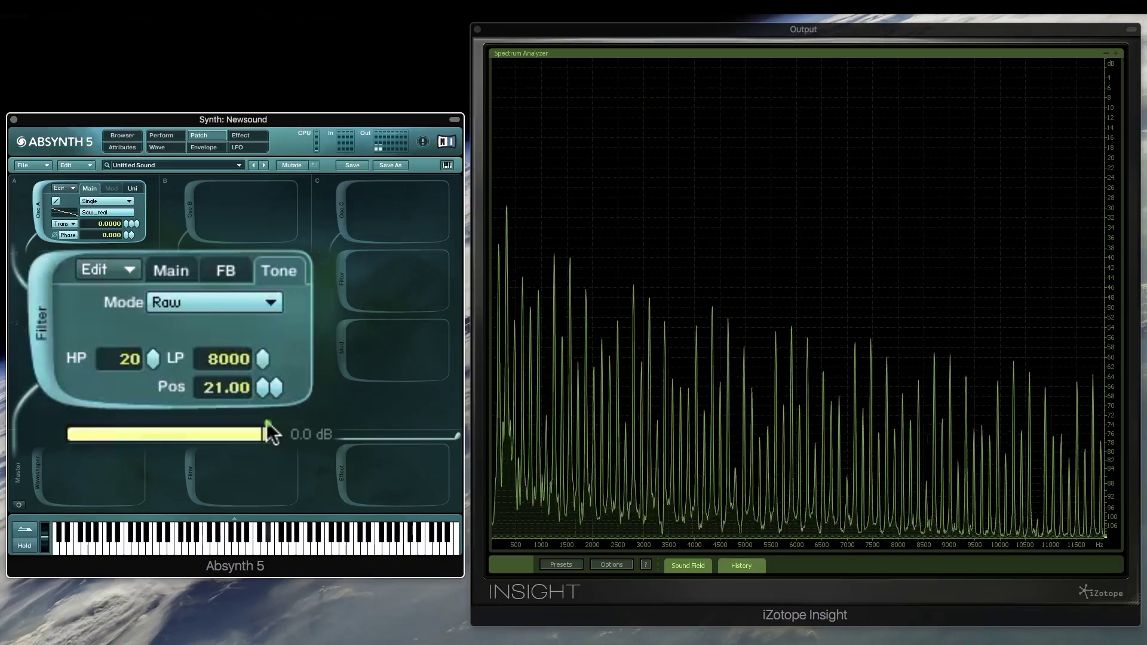
{"action": "left_click", "coordinate": [264, 386]}
{"action": "left_click_drag", "start_coordinate": [267, 393], "coordinate": [263, 326]}
{"action": "left_click_drag", "start_coordinate": [263, 366], "coordinate": [264, 382]}
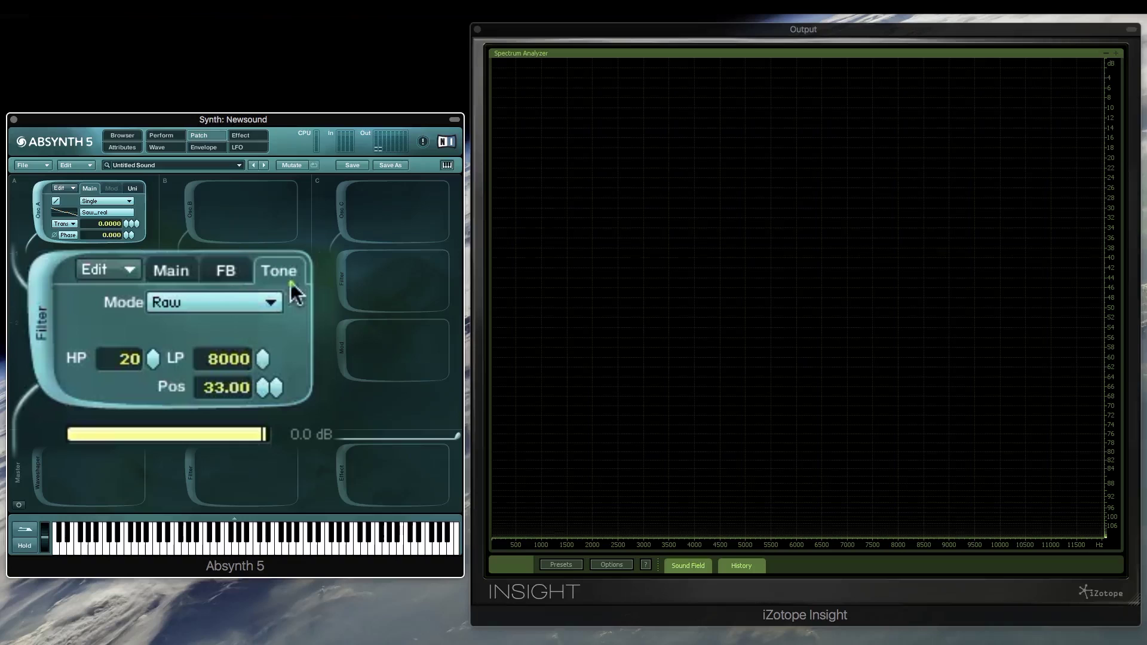
{"action": "left_click", "coordinate": [245, 272]}
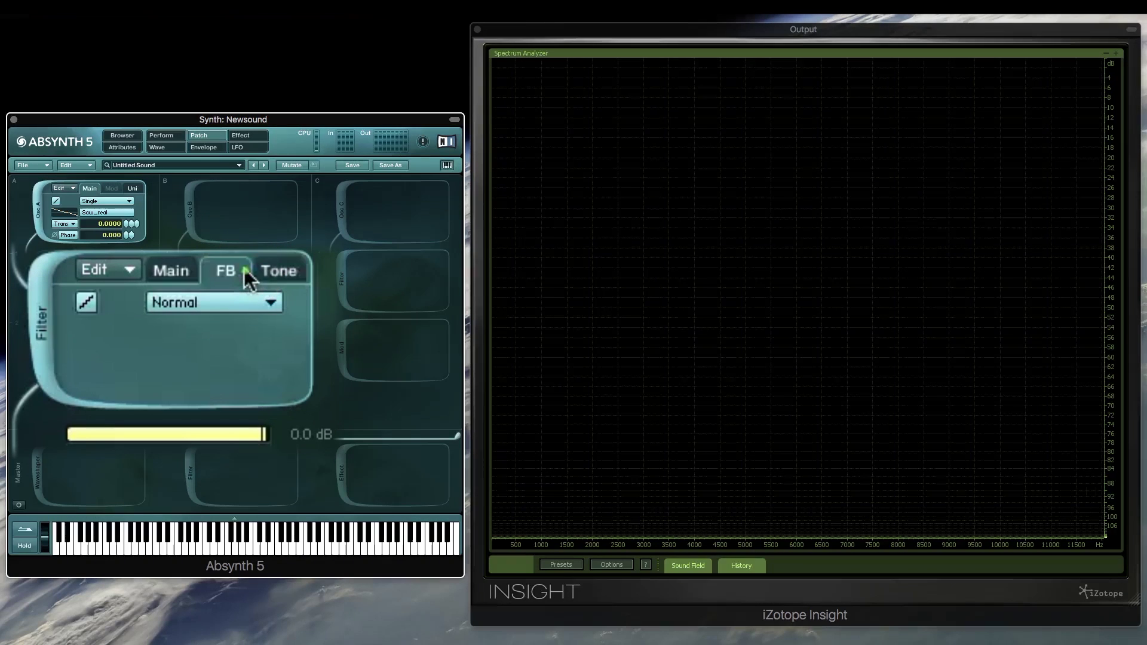
Switch feedback to Waveshape mode with Amount 100.00 and lift Supercomb feedback to 0.6010
{"action": "left_click", "coordinate": [191, 306]}
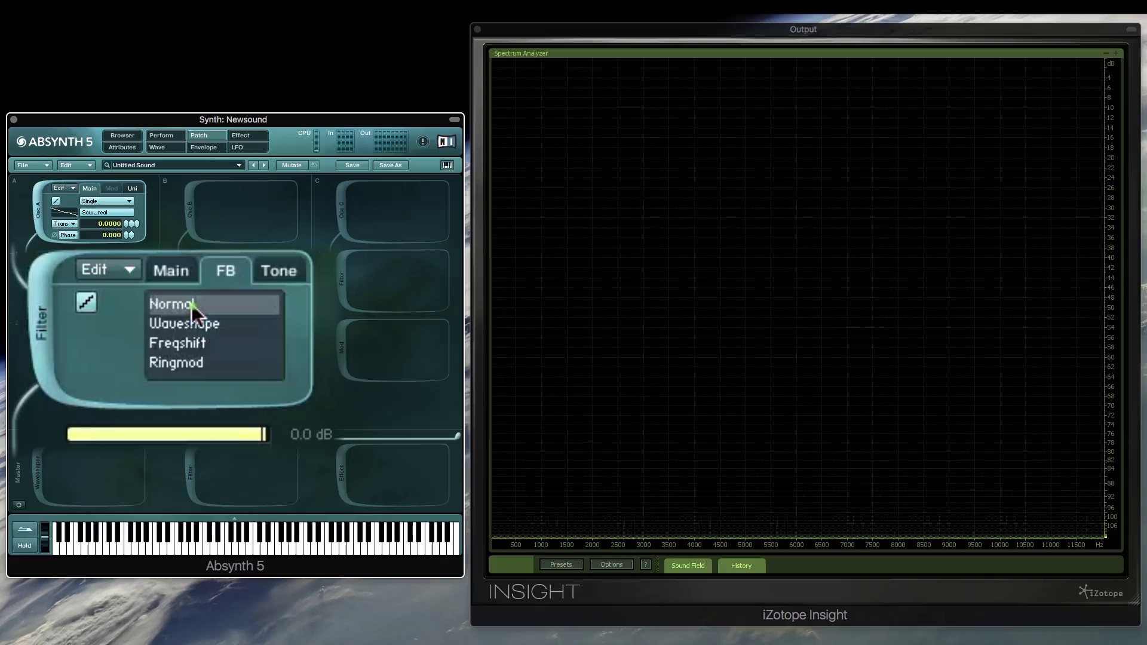
{"action": "left_click", "coordinate": [228, 324]}
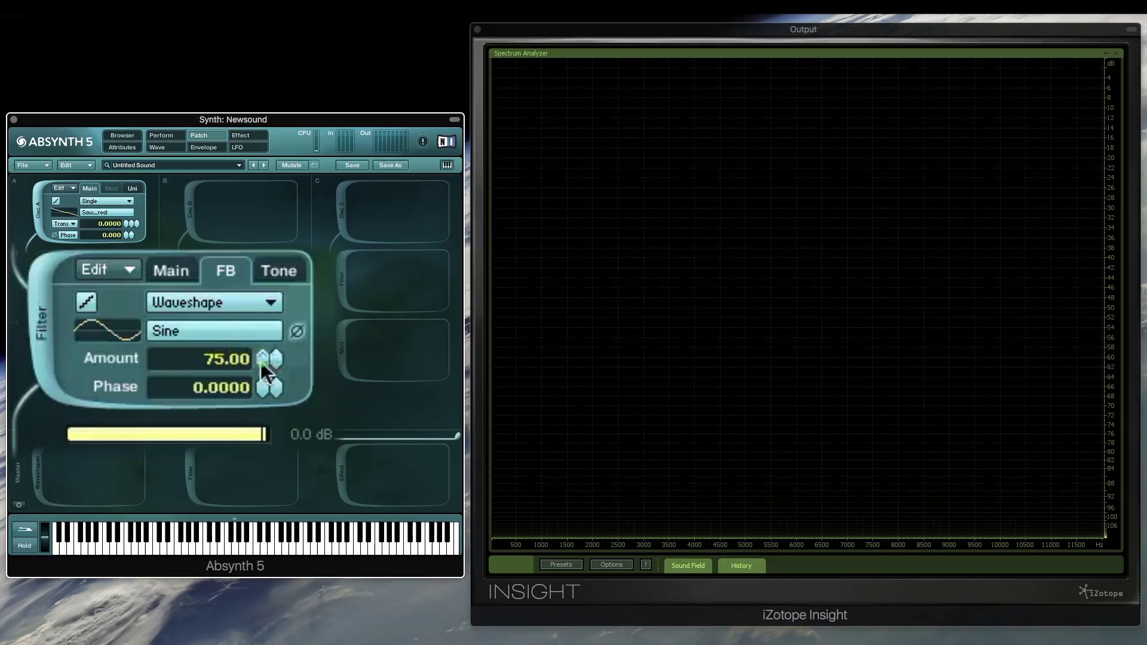
{"action": "left_click_drag", "start_coordinate": [268, 362], "coordinate": [267, 335]}
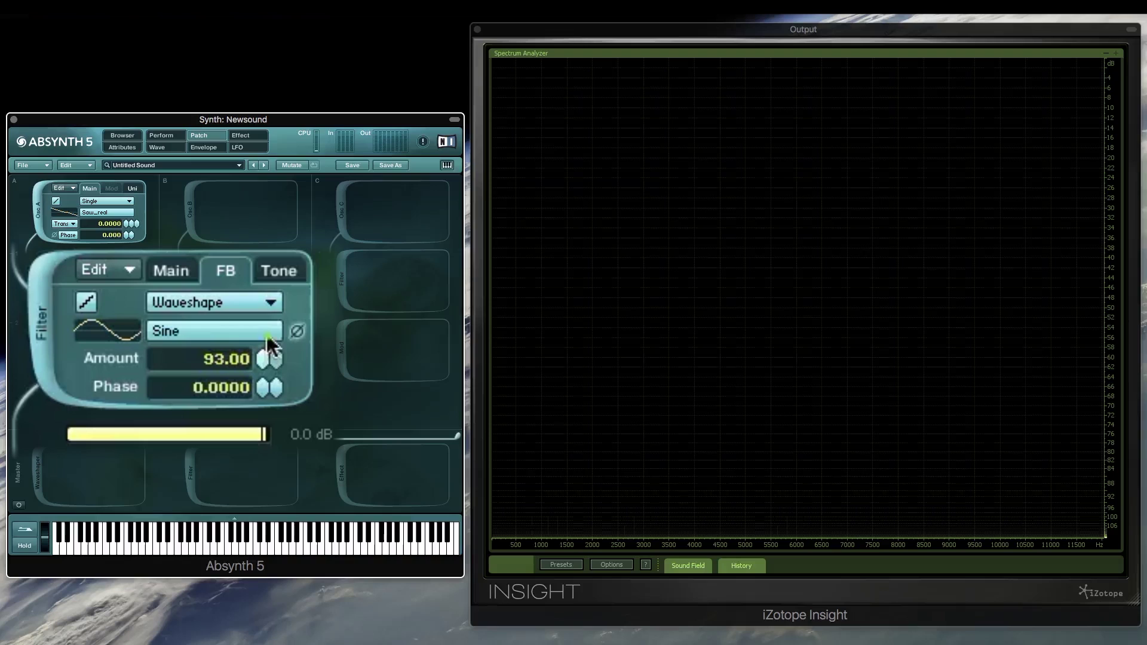
{"action": "left_click", "coordinate": [183, 274]}
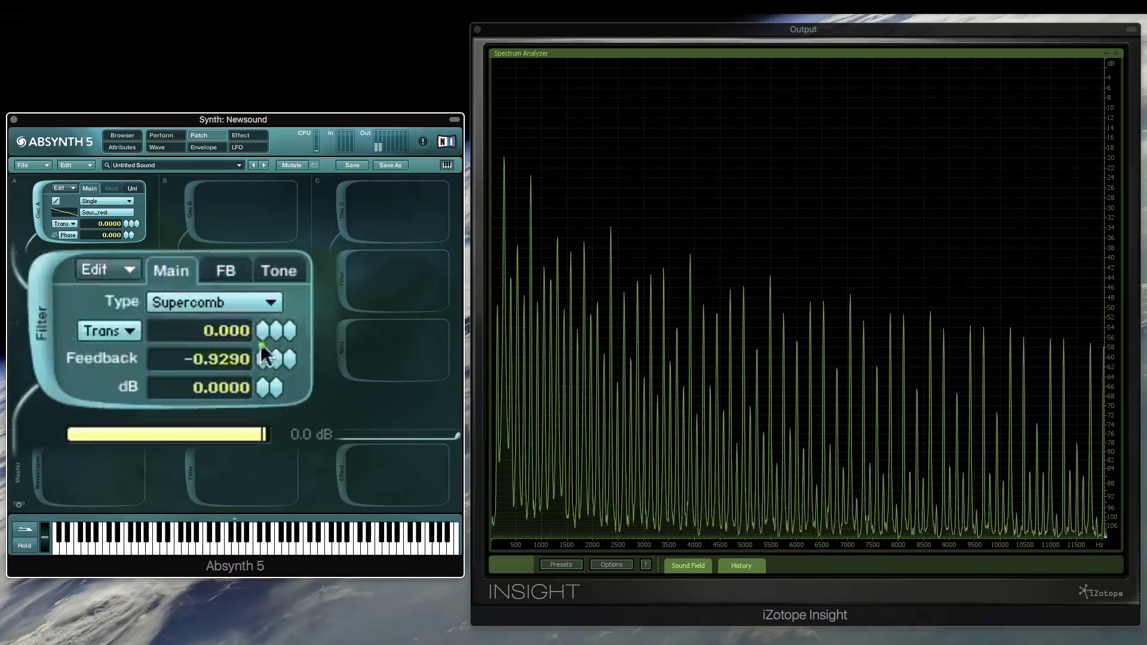
{"action": "left_click_drag", "start_coordinate": [266, 357], "coordinate": [264, 197]}
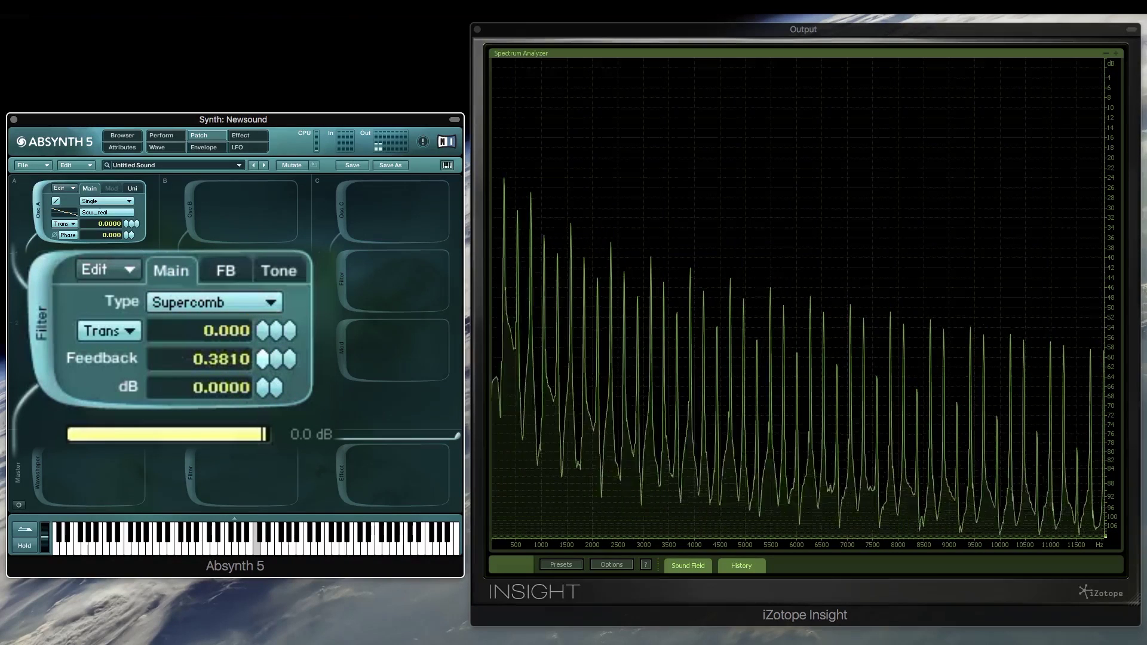
{"action": "mouse_move", "coordinate": [263, 358]}
{"action": "left_mouse_down"}
{"action": "mouse_move", "coordinate": [263, 347]}
{"action": "mouse_move", "coordinate": [263, 359]}
{"action": "left_mouse_up"}
Set the tone Pos to 50.00 and raise the waveshape Phase to 0.4700
{"action": "left_click", "coordinate": [248, 270]}
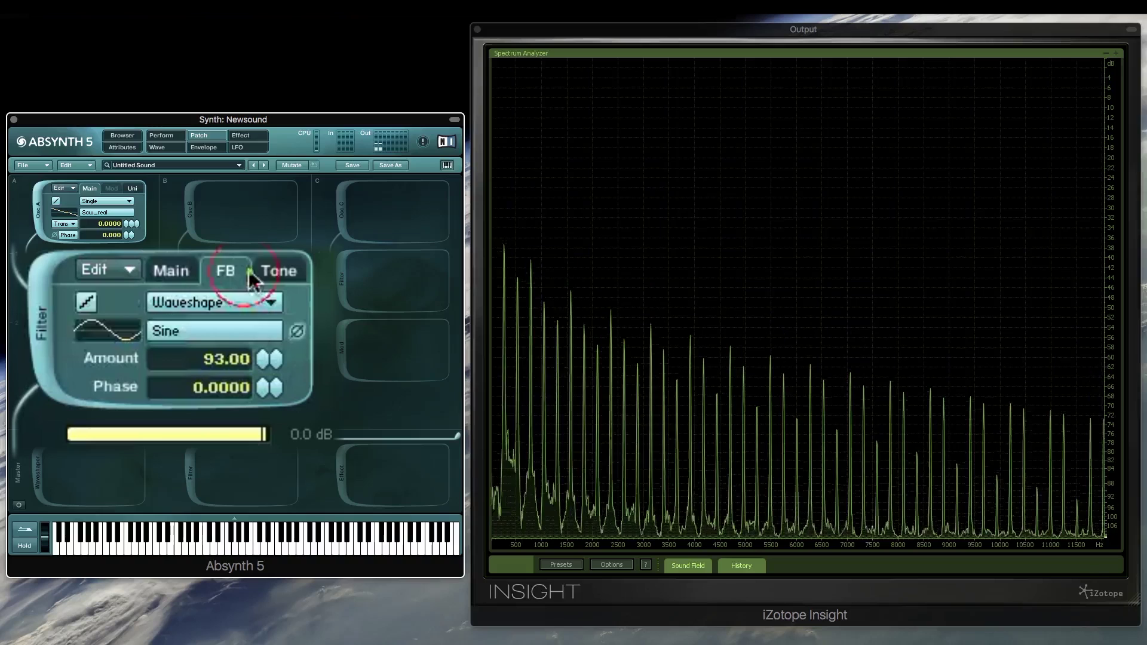
{"action": "left_click", "coordinate": [278, 270]}
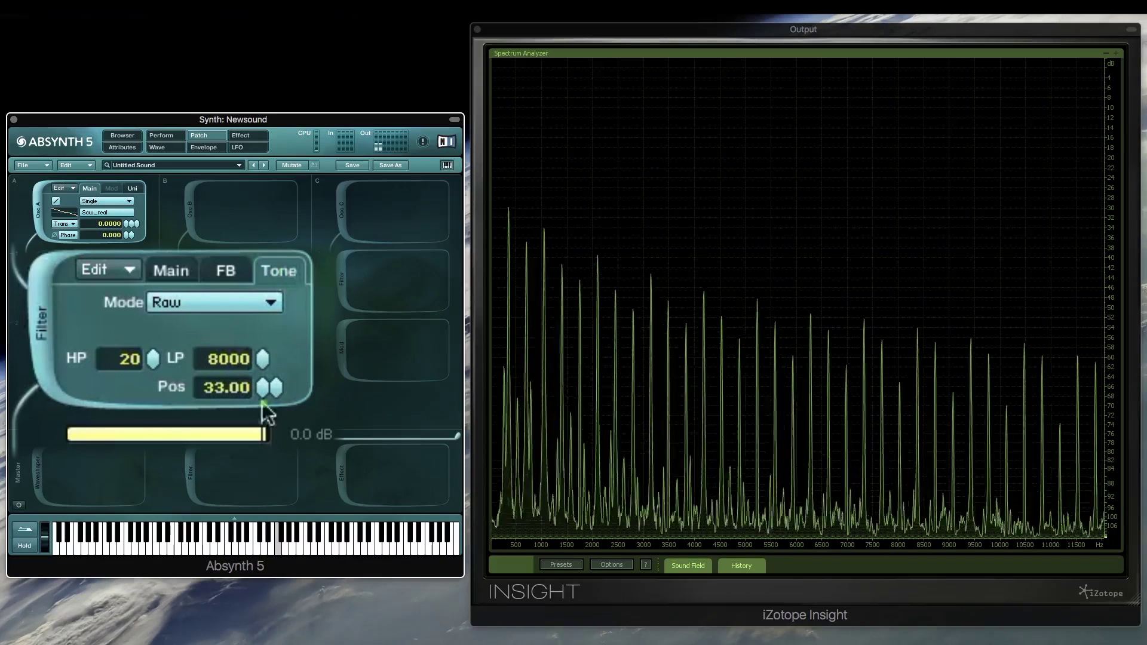
{"action": "left_click_drag", "start_coordinate": [263, 395], "coordinate": [299, 328]}
{"action": "left_click", "coordinate": [226, 270]}
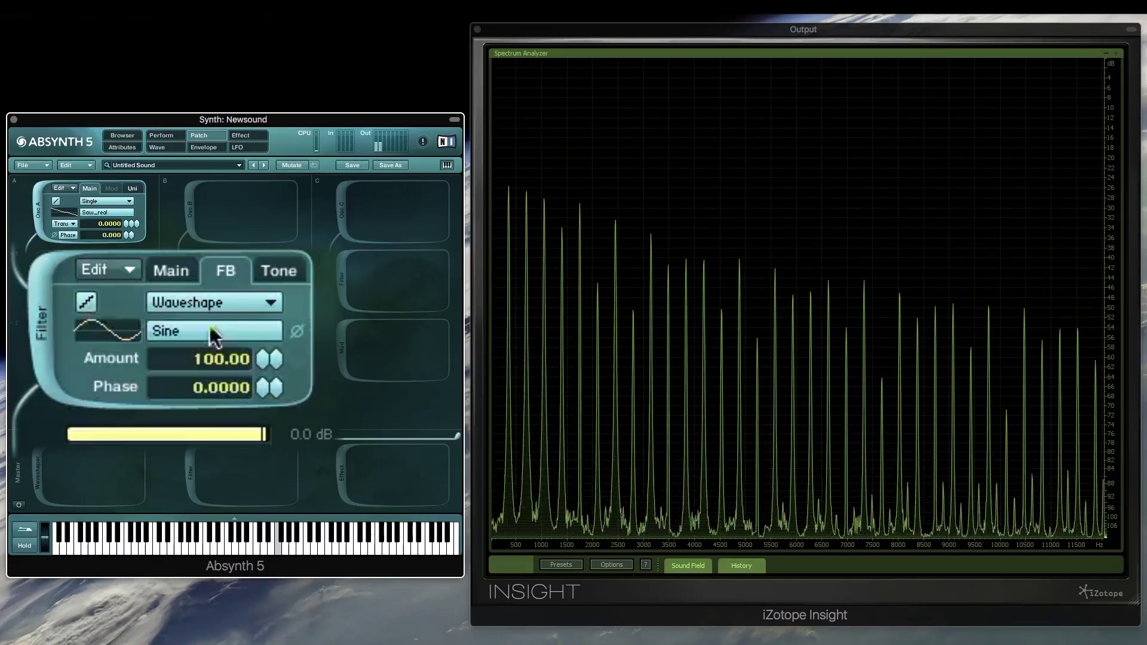
{"action": "left_click_drag", "start_coordinate": [268, 390], "coordinate": [249, 311]}
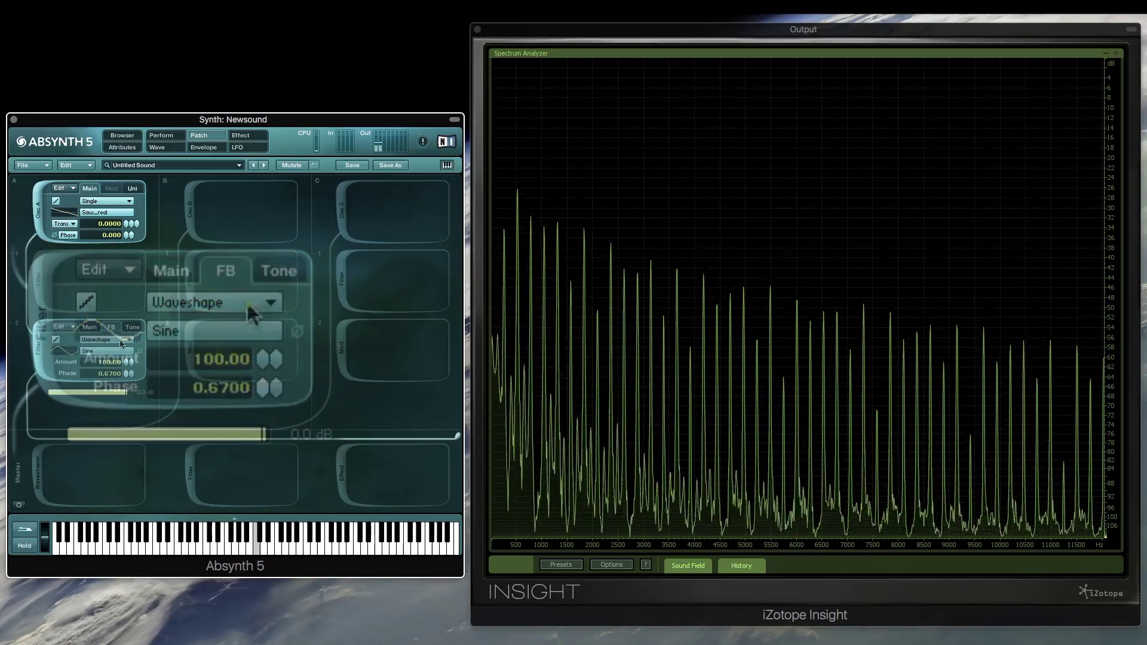
Choose the Organ 1 wave for the waveshaper and confirm it
{"action": "left_click", "coordinate": [105, 351]}
{"action": "left_click", "coordinate": [194, 332]}
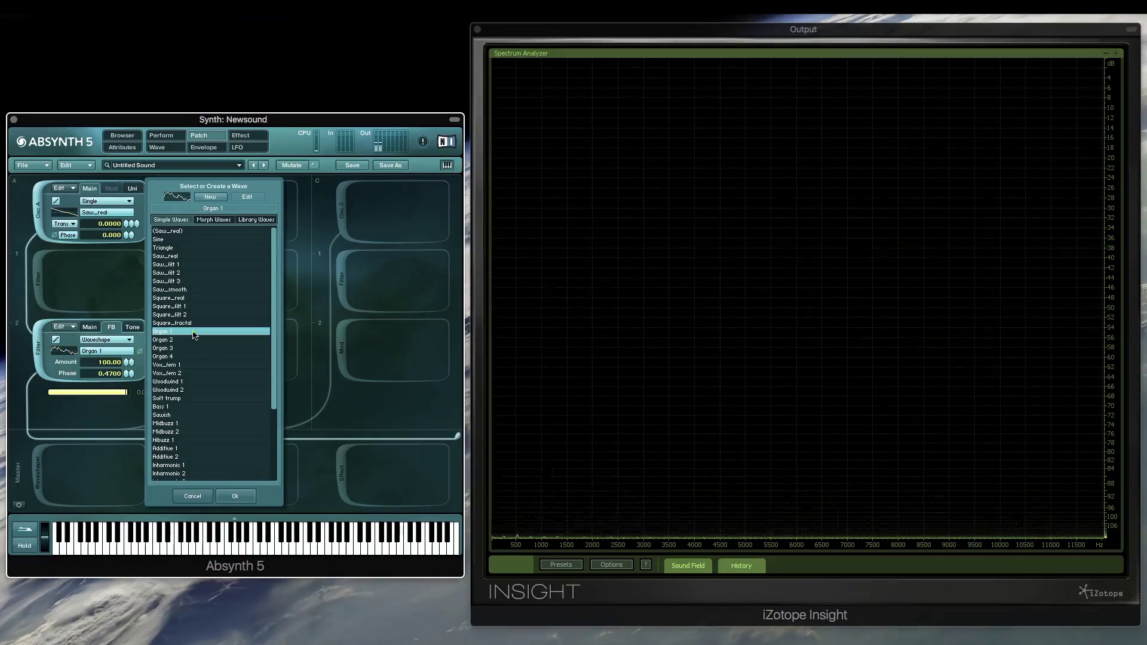
{"action": "left_click", "coordinate": [234, 496]}
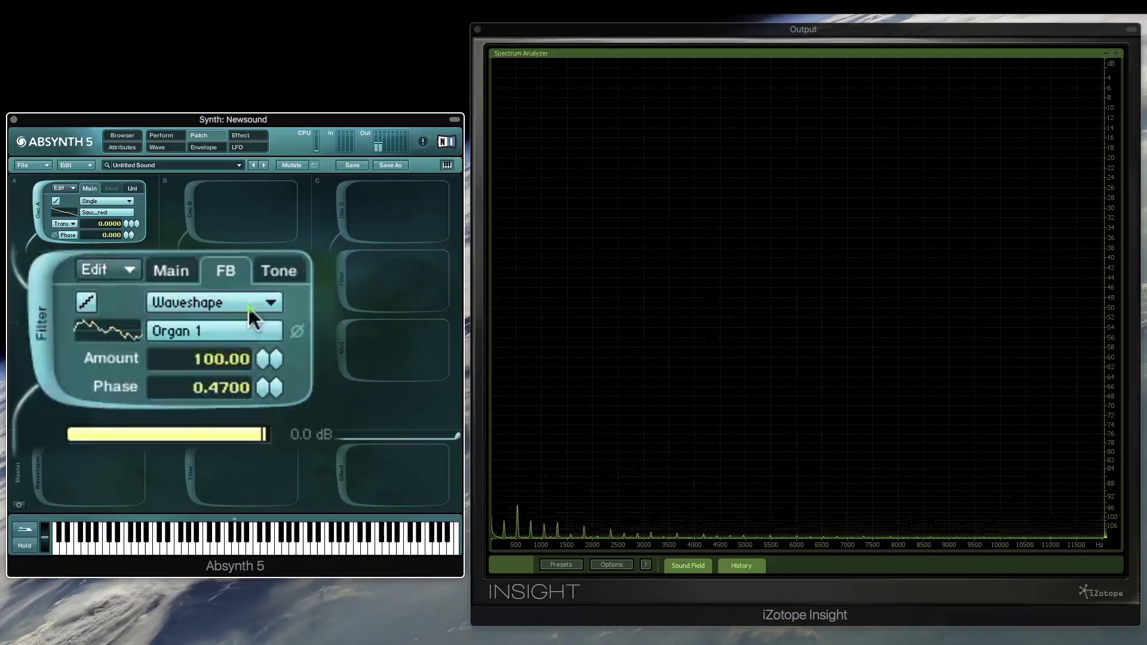
{"action": "left_click", "coordinate": [259, 306]}
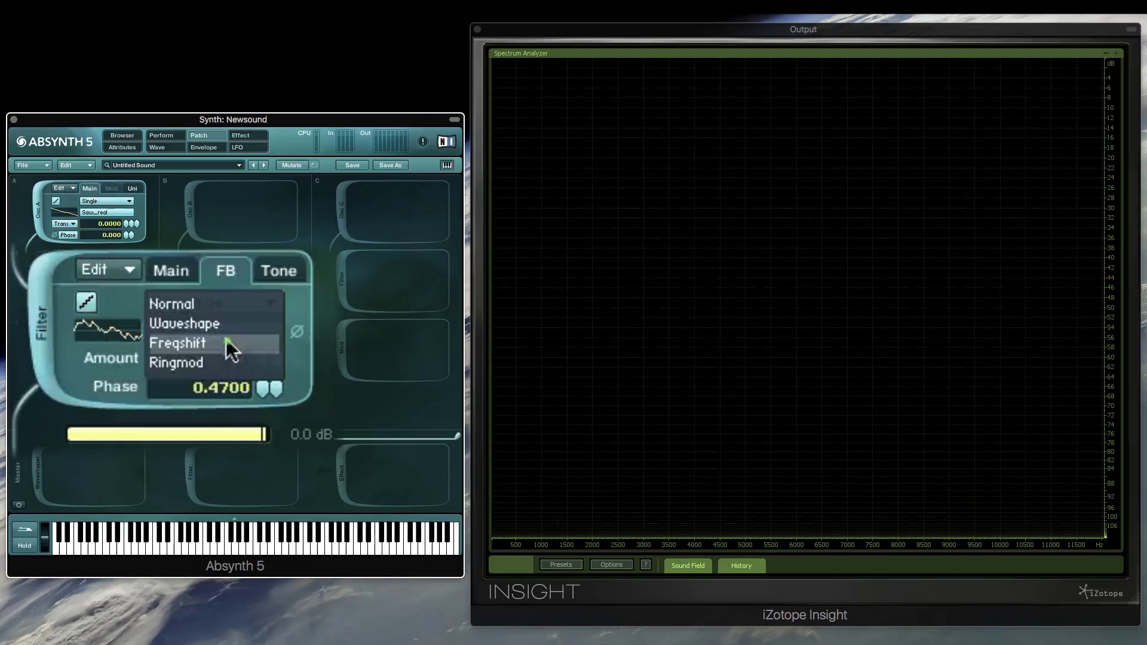
Switch feedback to Freqshift mode, raise its Hz shift, and lower the Supercomb feedback
{"action": "left_click", "coordinate": [224, 342]}
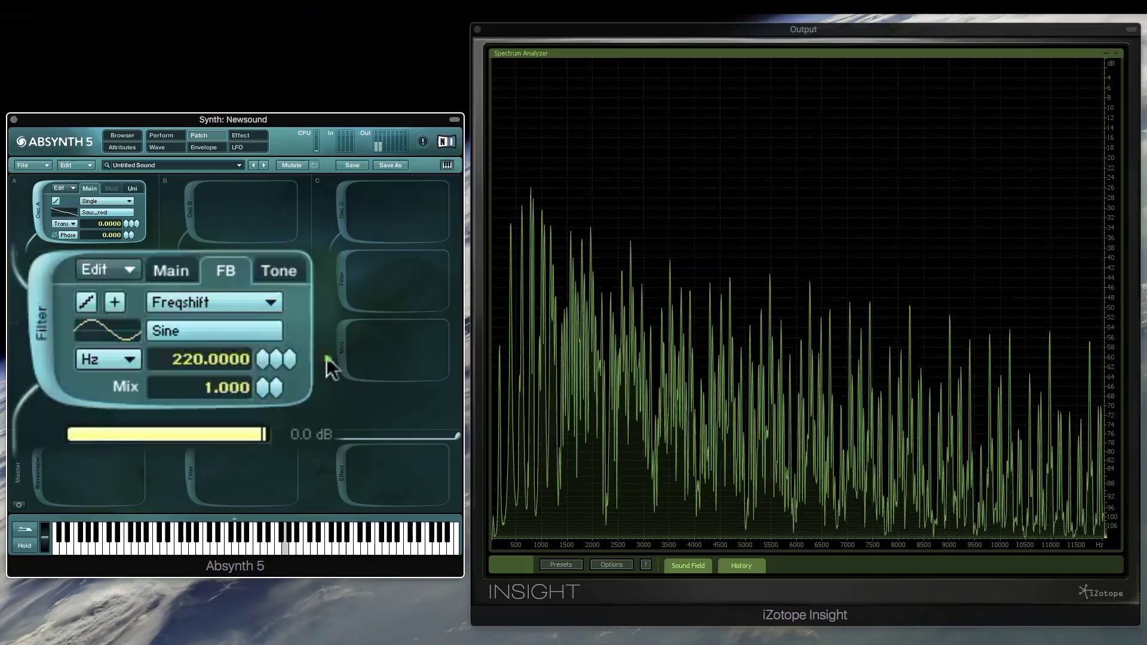
{"action": "left_click_drag", "start_coordinate": [269, 361], "coordinate": [258, 307]}
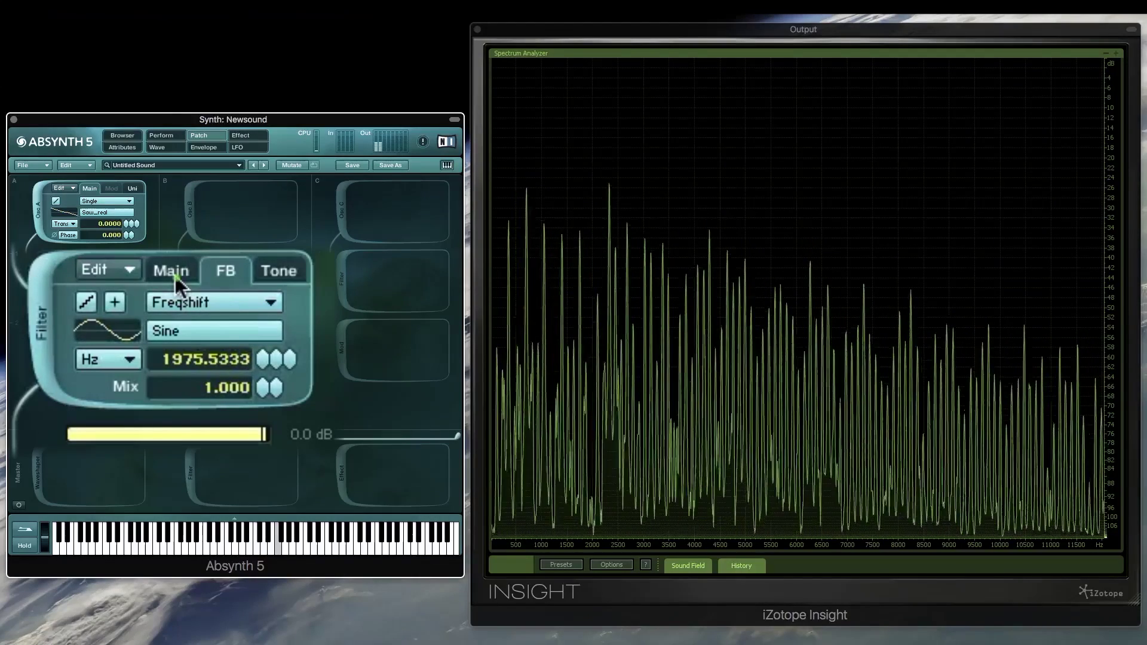
{"action": "left_click", "coordinate": [175, 276]}
{"action": "left_click_drag", "start_coordinate": [269, 356], "coordinate": [267, 436]}
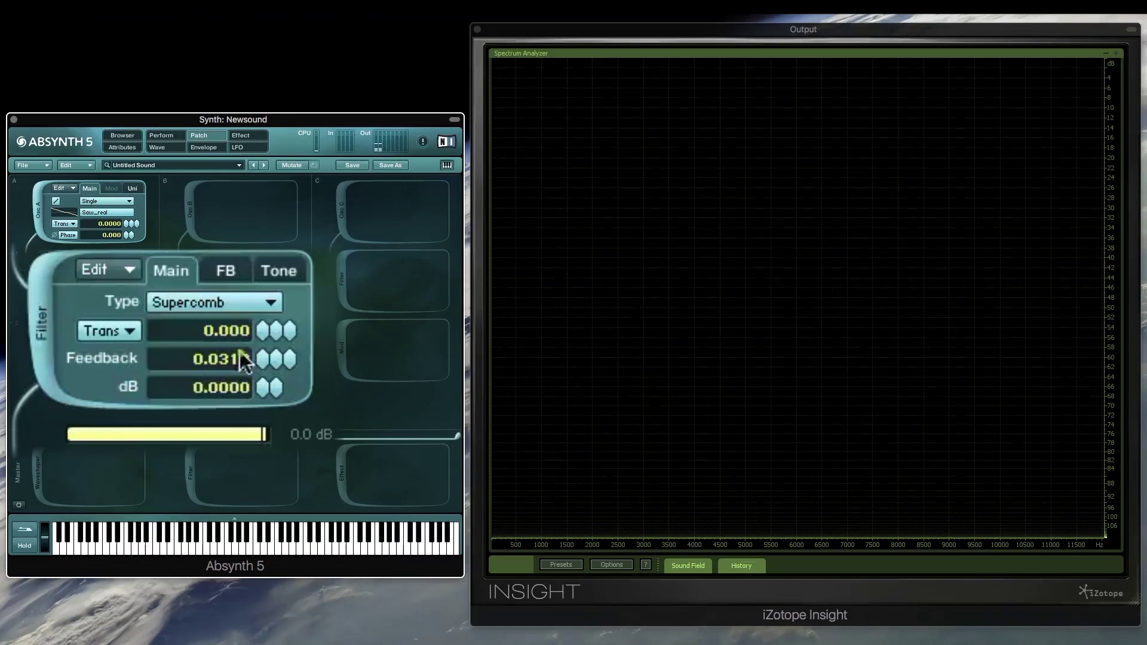
{"action": "left_click", "coordinate": [227, 273]}
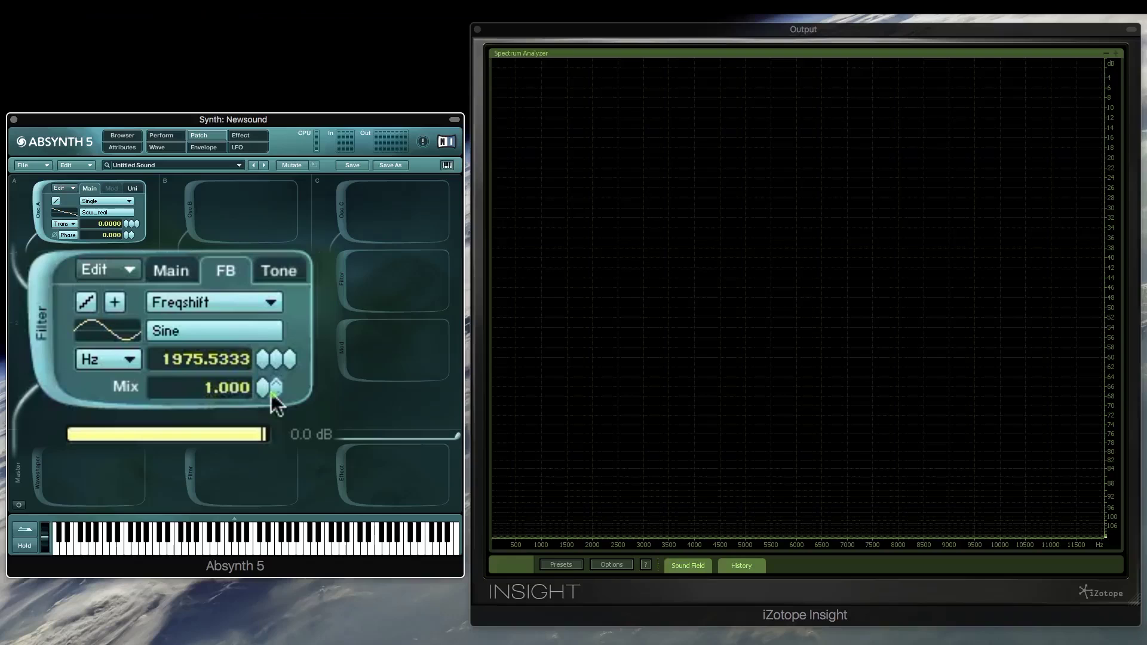
Set the frequency-shift tuning to Trans at 5.0000 with Supercomb feedback at 0.8310
{"action": "left_click", "coordinate": [128, 360]}
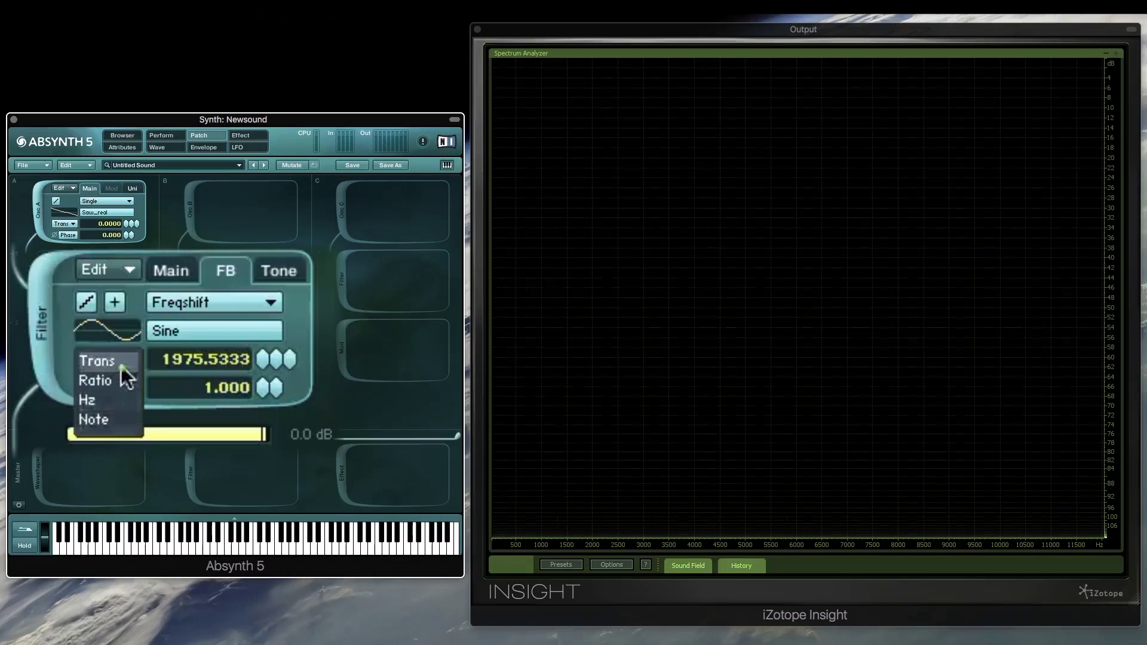
{"action": "left_click", "coordinate": [121, 365]}
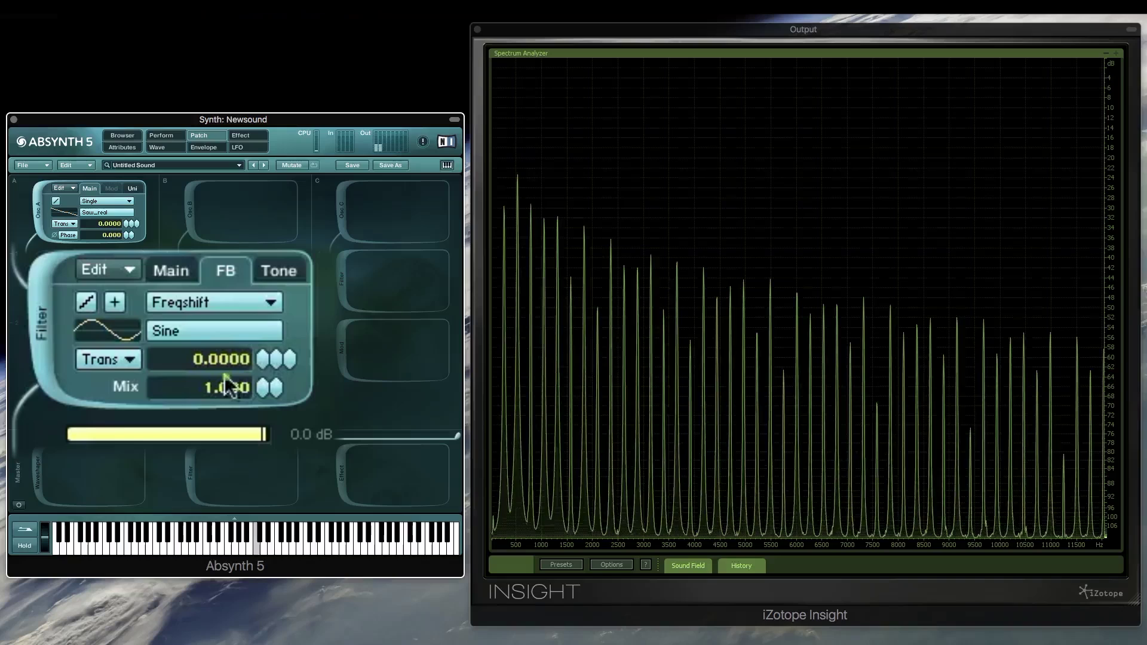
{"action": "left_click", "coordinate": [171, 270]}
{"action": "left_click_drag", "start_coordinate": [269, 358], "coordinate": [259, 242]}
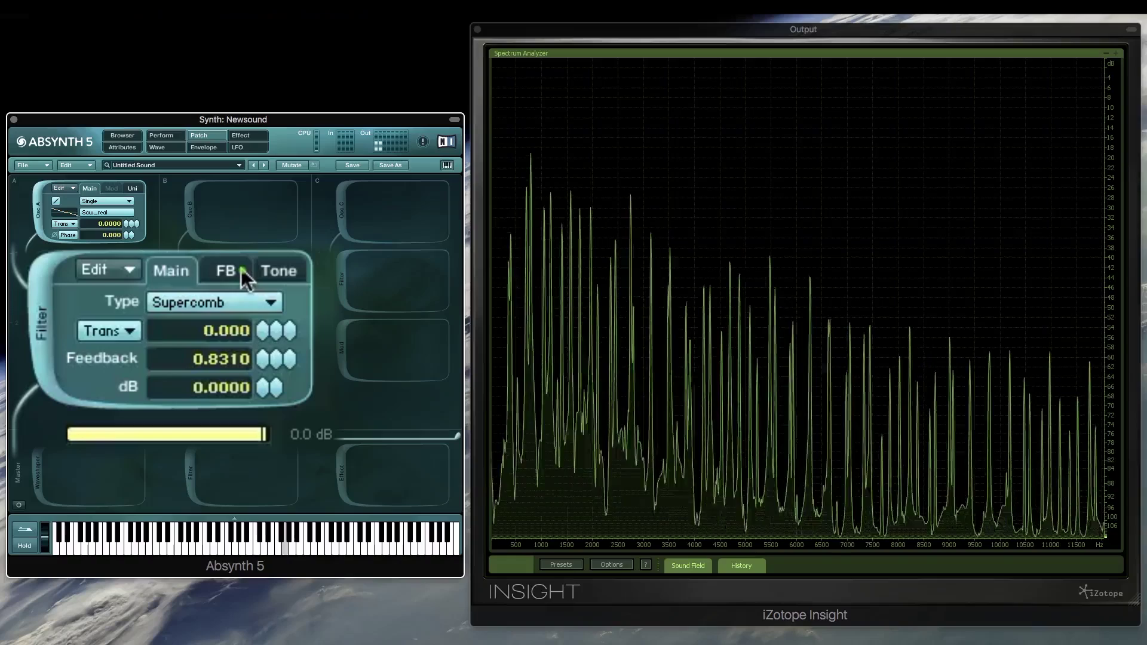
{"action": "left_click", "coordinate": [241, 269]}
{"action": "mouse_move", "coordinate": [263, 361]}
{"action": "left_mouse_down"}
{"action": "mouse_move", "coordinate": [267, 370]}
{"action": "mouse_move", "coordinate": [262, 357]}
{"action": "left_mouse_up"}
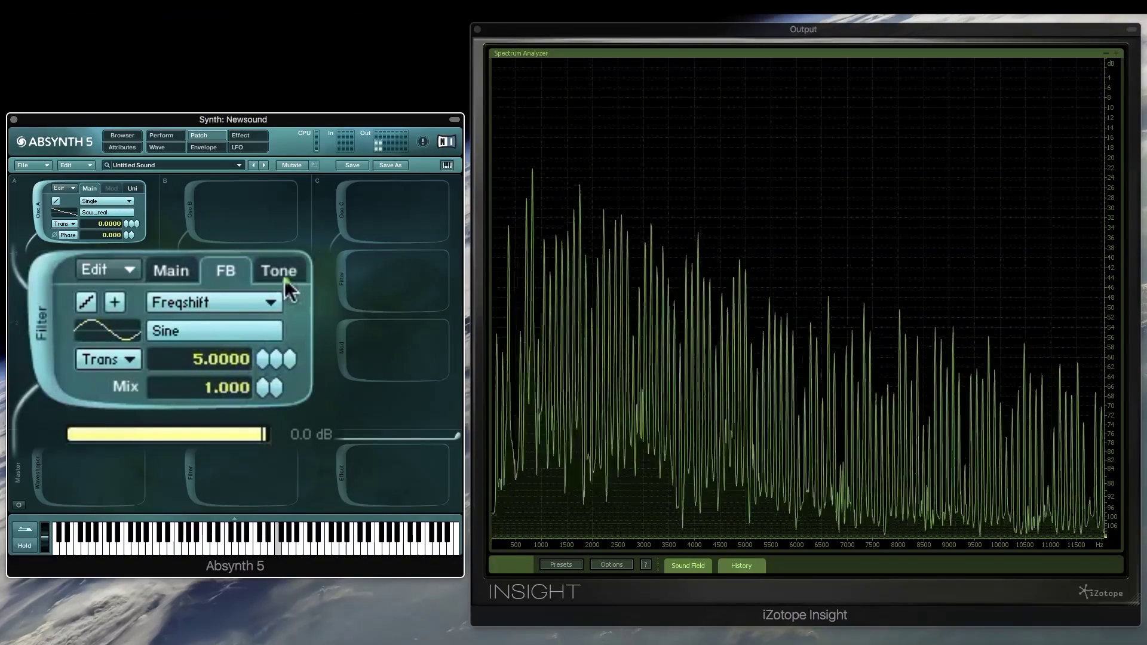
In the Tone settings, lower Pos to 25.00 and raise the LP cutoff from 8000 to 22000
{"action": "left_click", "coordinate": [285, 279]}
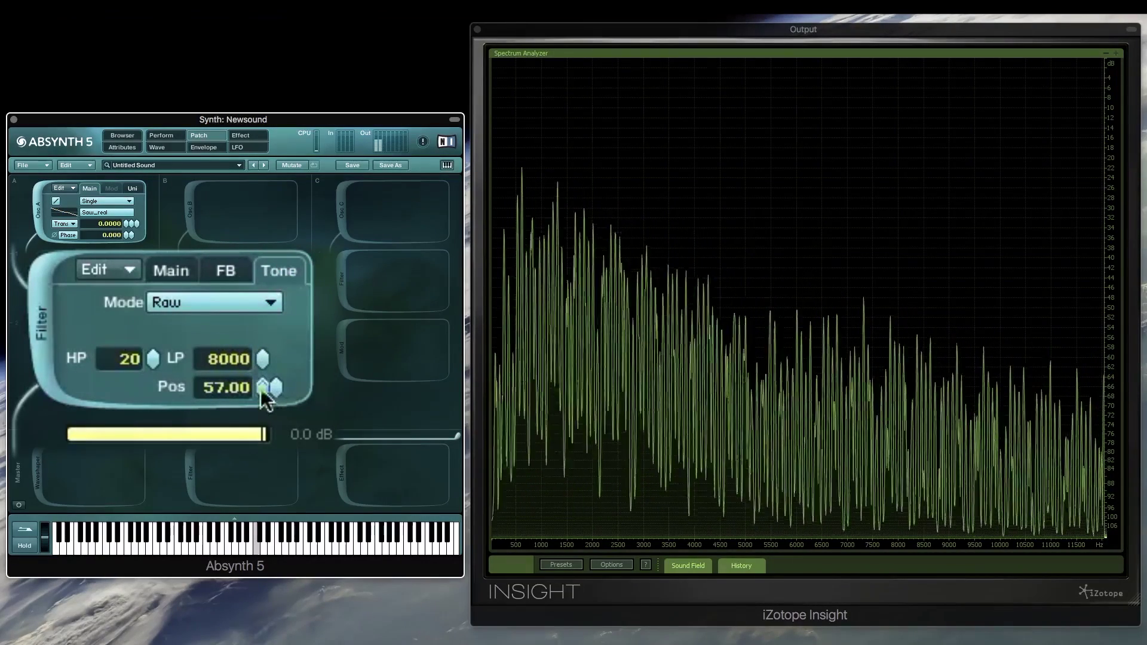
{"action": "left_click_drag", "start_coordinate": [261, 388], "coordinate": [268, 438]}
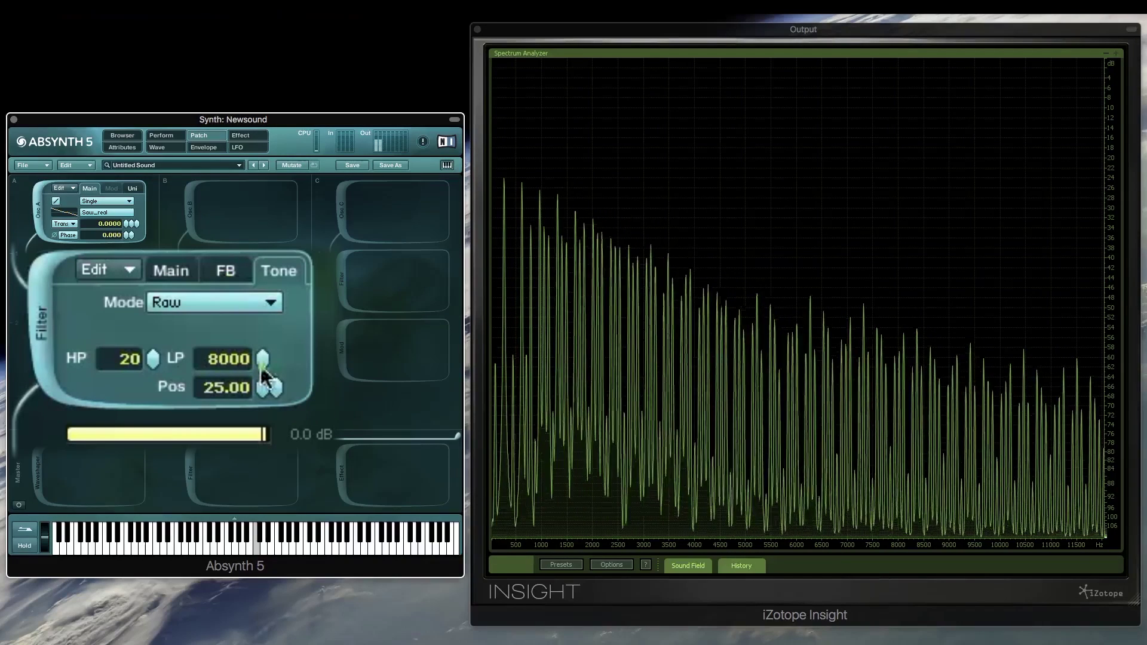
{"action": "left_click_drag", "start_coordinate": [263, 369], "coordinate": [263, 347]}
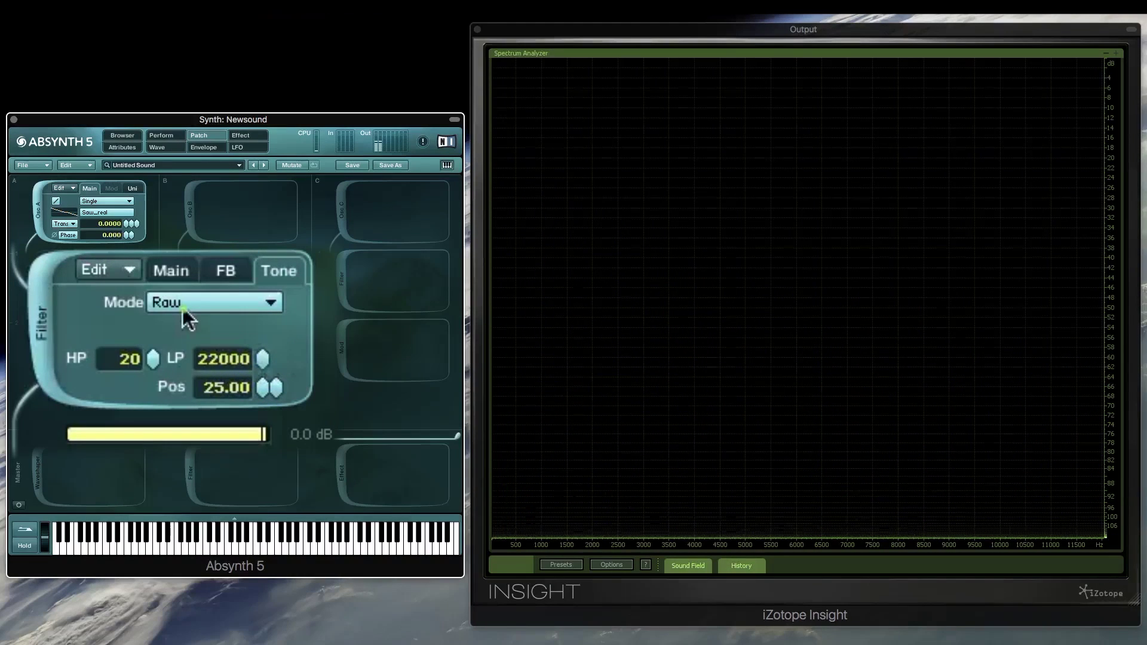
Set the tone mode to Natural with LP cutoff 9250 and Tone 64.00
{"action": "left_click", "coordinate": [185, 308]}
{"action": "left_click", "coordinate": [205, 306]}
{"action": "left_click_drag", "start_coordinate": [258, 365], "coordinate": [265, 389]}
{"action": "left_click", "coordinate": [228, 306]}
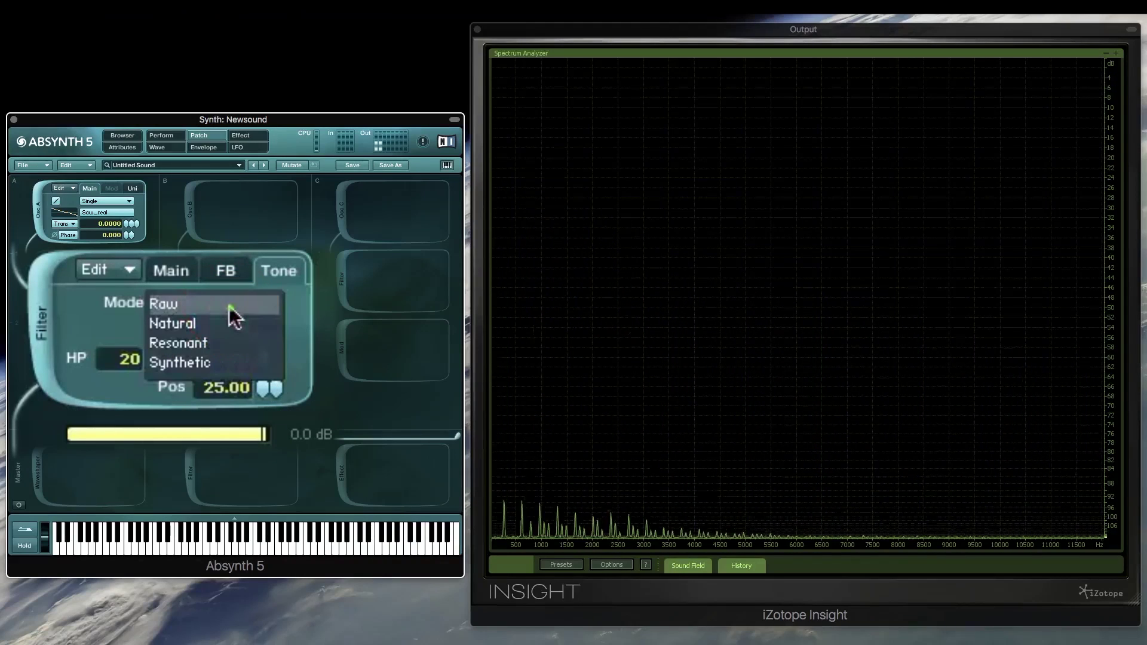
{"action": "left_click", "coordinate": [217, 328]}
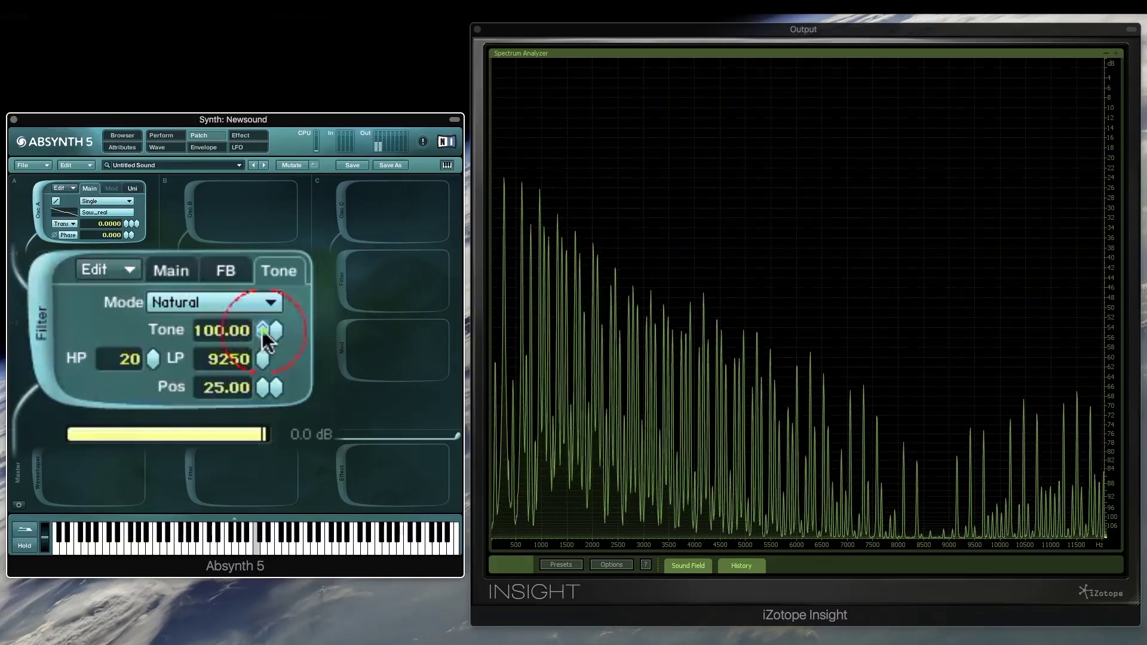
{"action": "left_click_drag", "start_coordinate": [264, 338], "coordinate": [261, 365]}
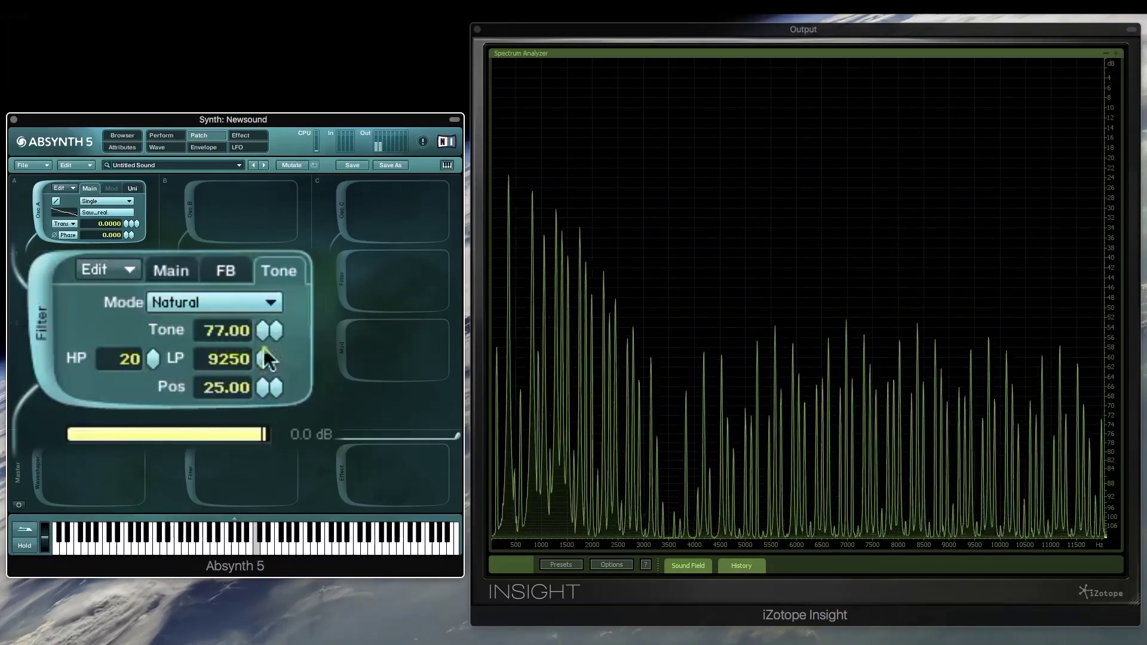
{"action": "left_click_drag", "start_coordinate": [264, 331], "coordinate": [264, 305]}
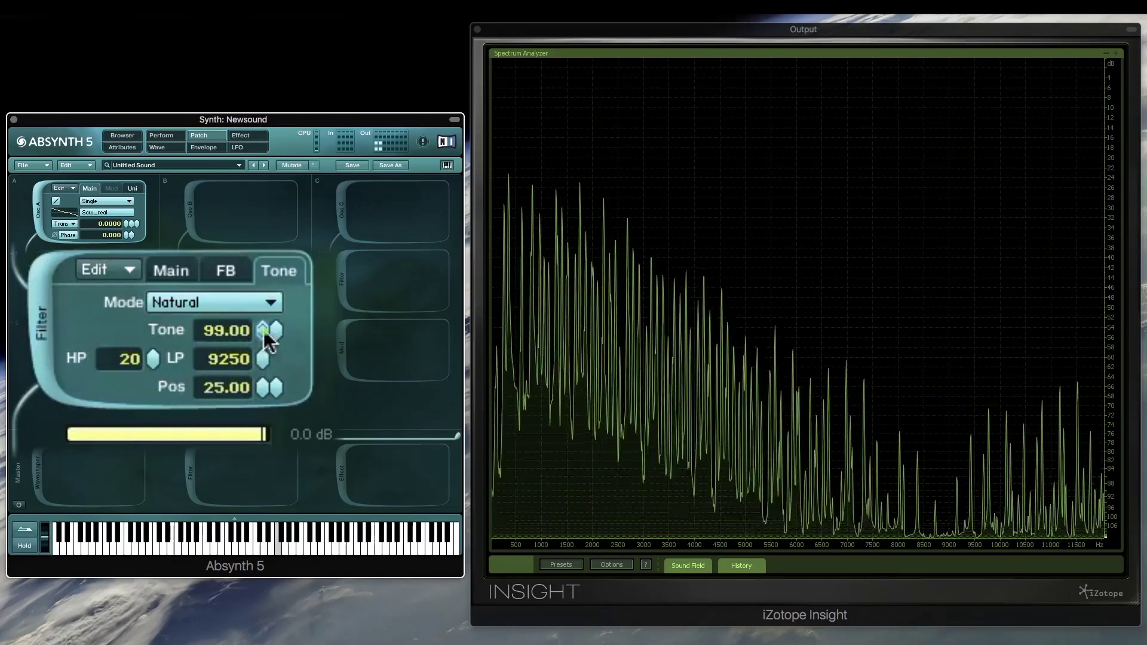
{"action": "left_click_drag", "start_coordinate": [264, 330], "coordinate": [257, 392]}
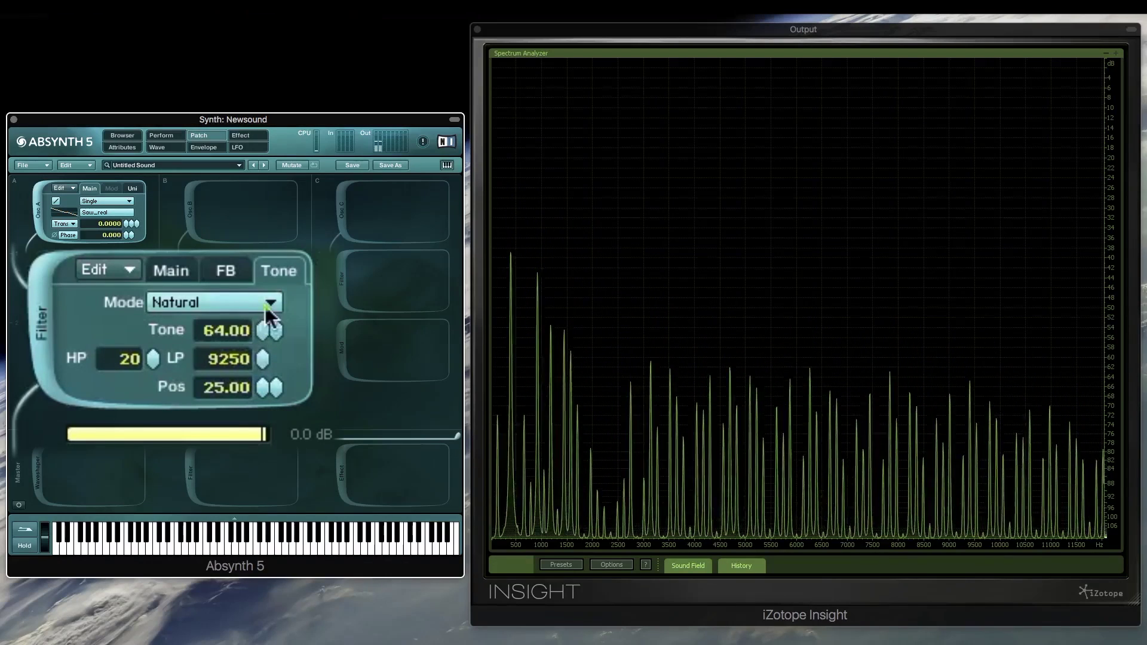
Try the Resonant tone mode and raise its Tone amount
{"action": "left_click", "coordinate": [268, 305]}
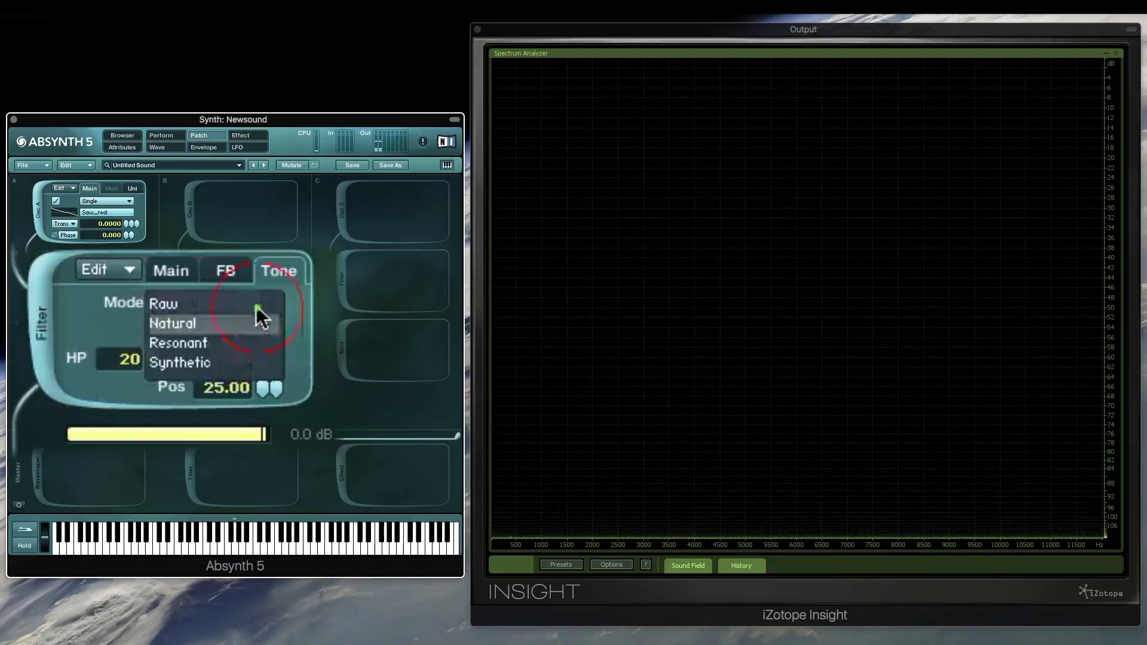
{"action": "left_click", "coordinate": [218, 349]}
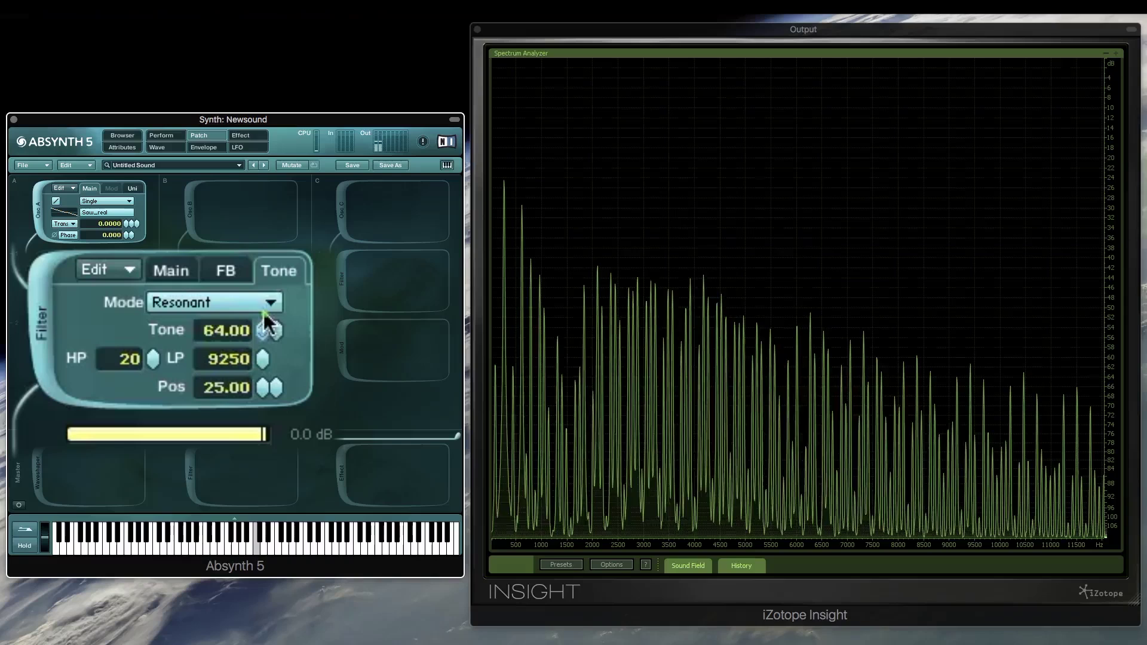
{"action": "left_click_drag", "start_coordinate": [267, 321], "coordinate": [258, 283]}
{"action": "left_click", "coordinate": [251, 302]}
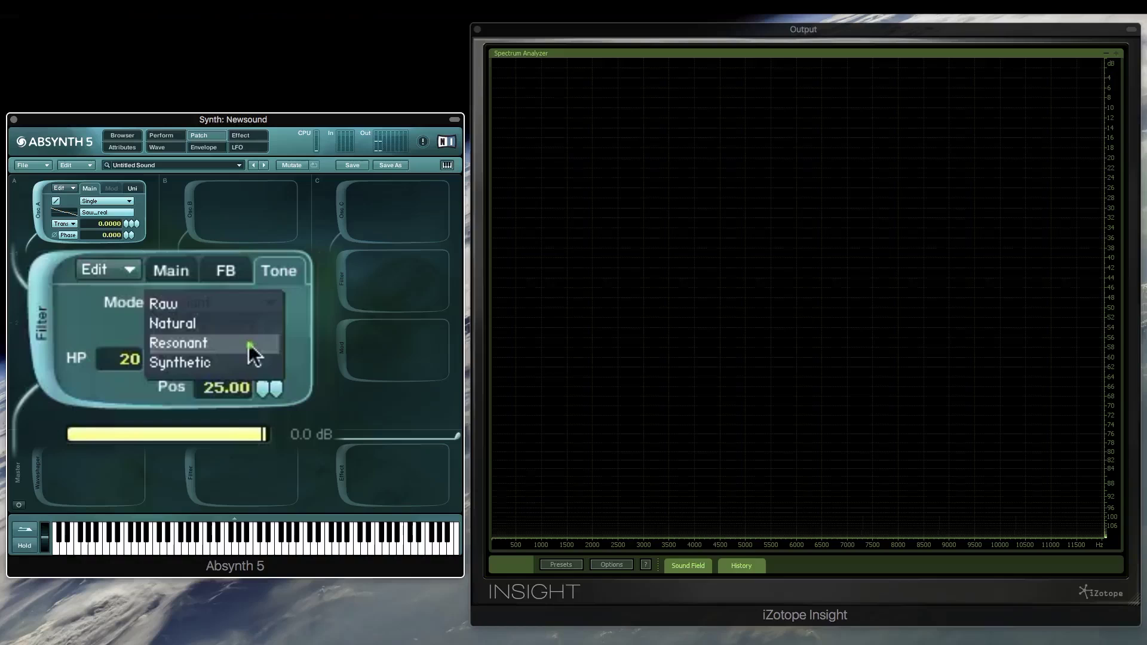
{"action": "left_click", "coordinate": [249, 343]}
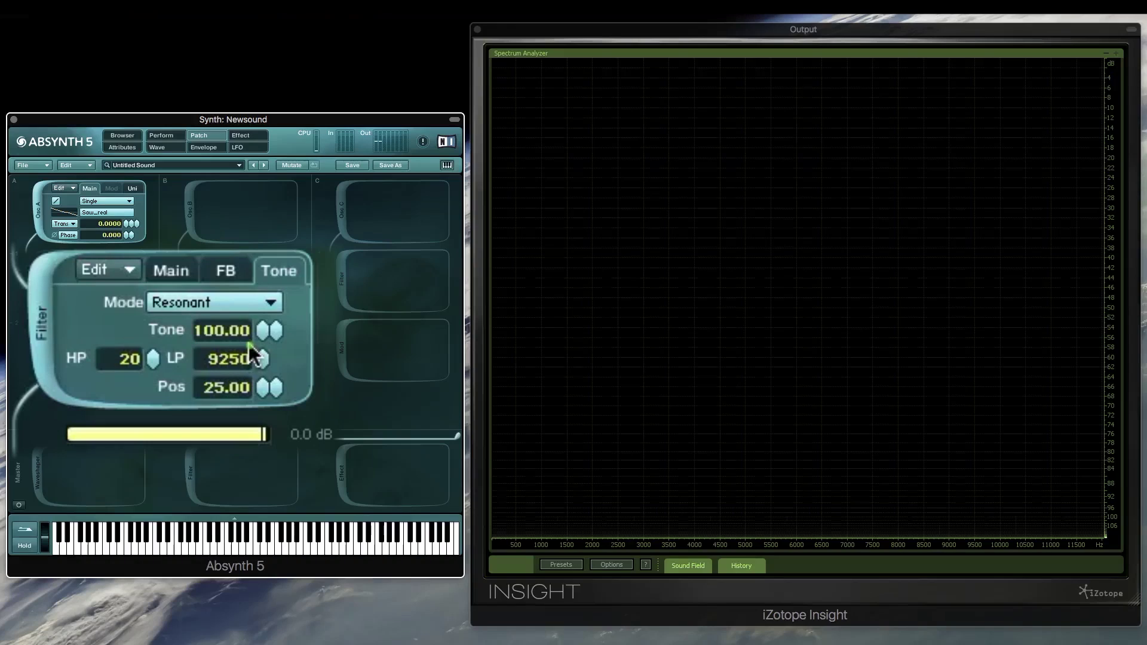
Switch to Synthetic tone mode with Tone at 100.00 and LP lowered to 5500
{"action": "left_click", "coordinate": [235, 306]}
{"action": "left_click", "coordinate": [224, 364]}
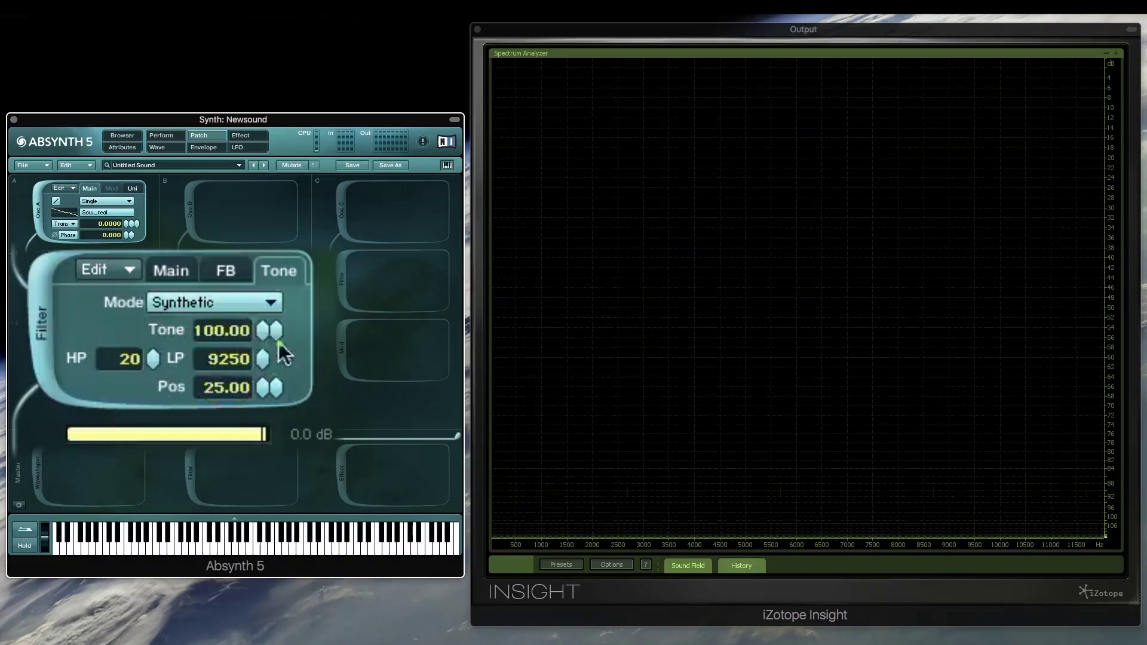
{"action": "left_click", "coordinate": [263, 333]}
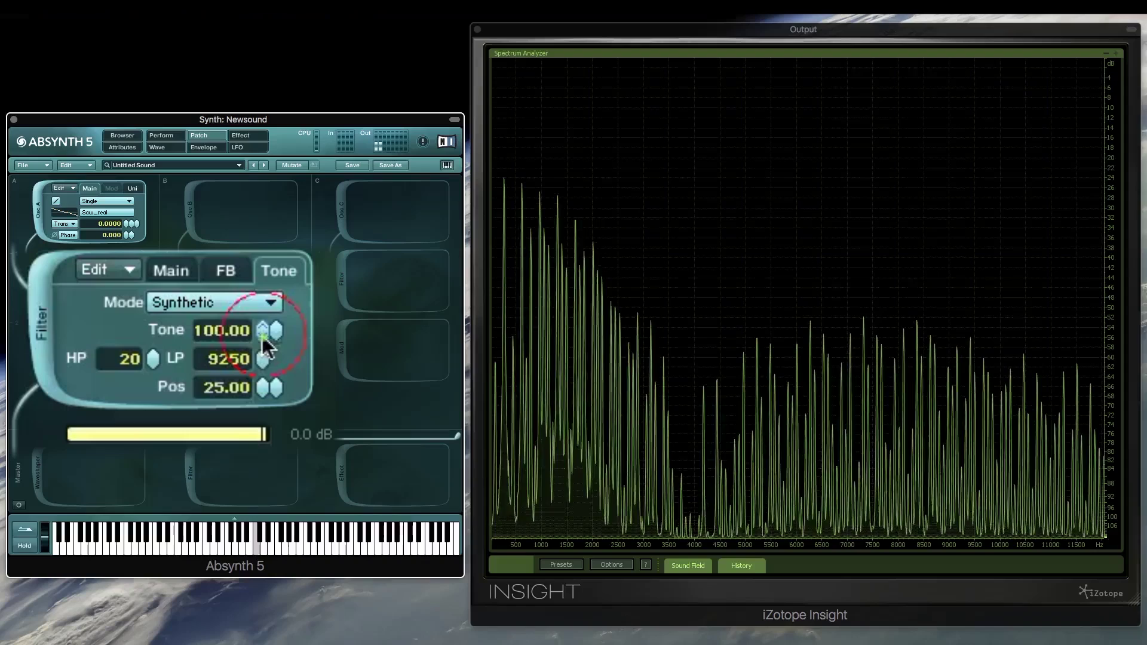
{"action": "mouse_move", "coordinate": [263, 338]}
{"action": "left_mouse_down"}
{"action": "mouse_move", "coordinate": [257, 402]}
{"action": "mouse_move", "coordinate": [267, 309]}
{"action": "left_mouse_up"}
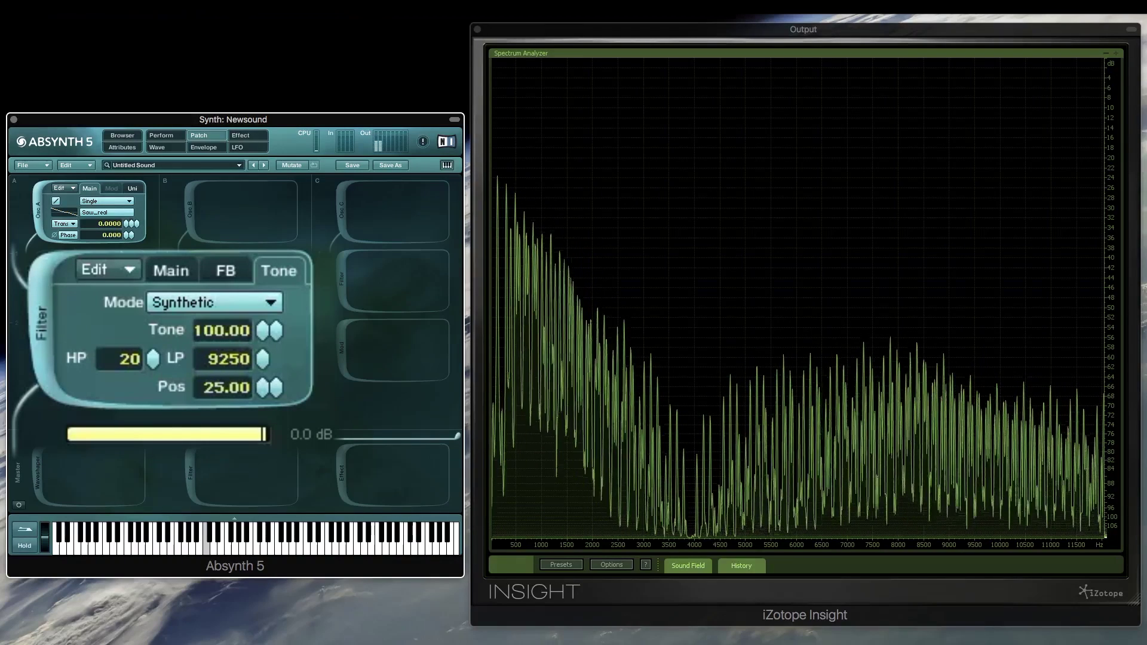
{"action": "left_click_drag", "start_coordinate": [261, 355], "coordinate": [266, 389]}
Step the Supercomb transpose up from 0.000 to 12.000
{"action": "left_click", "coordinate": [225, 271]}
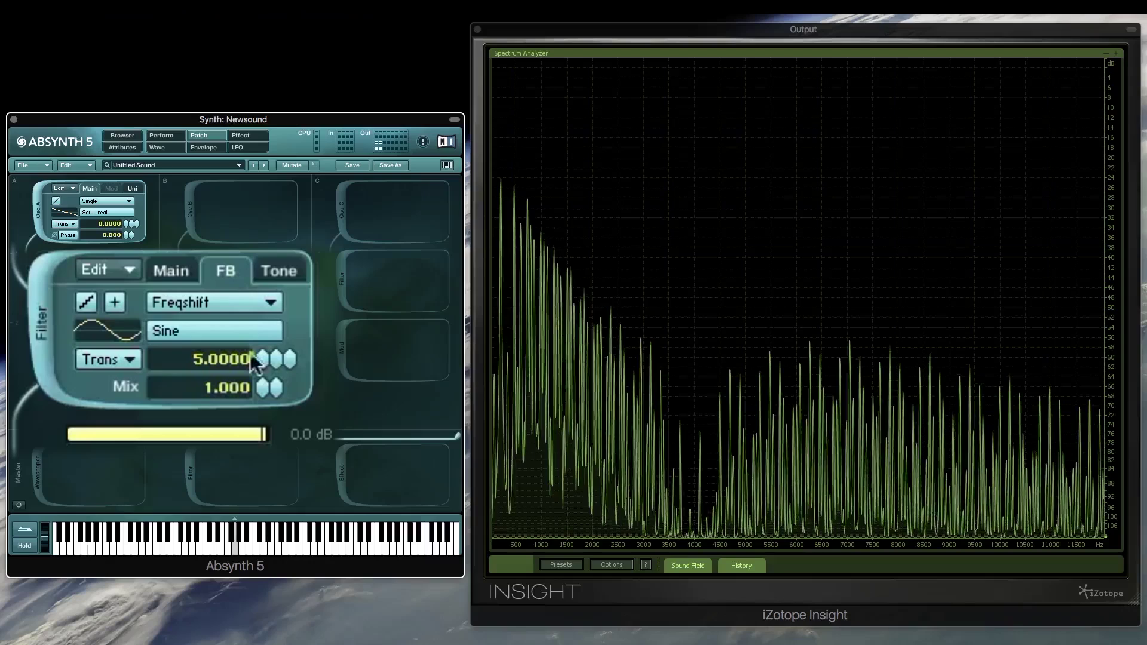
{"action": "left_click", "coordinate": [117, 302]}
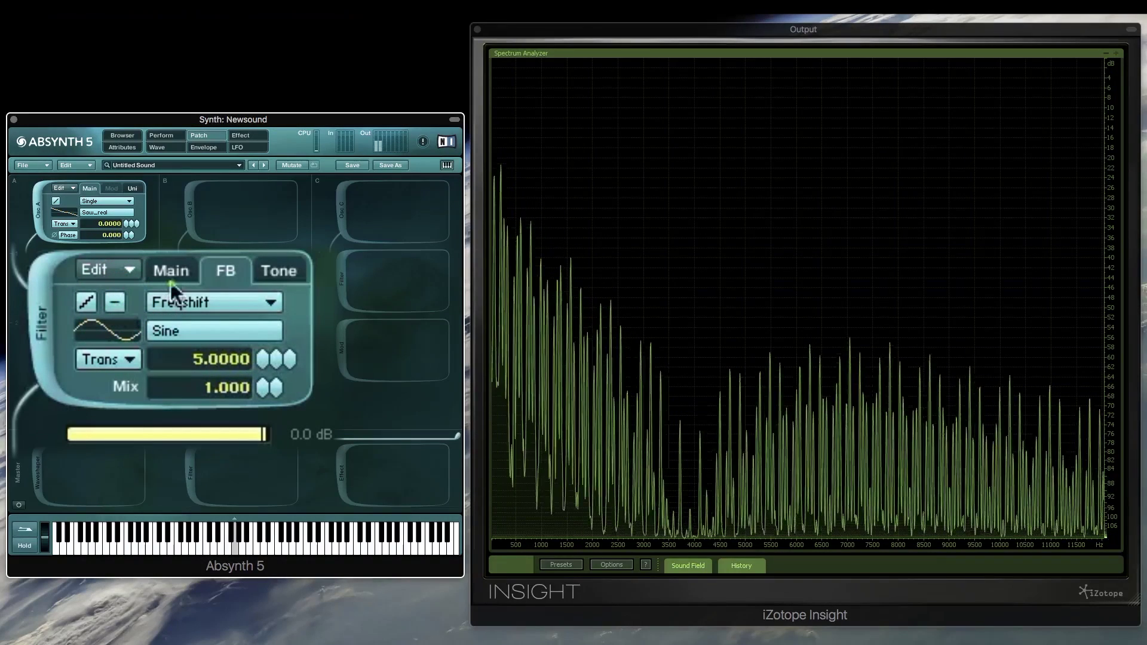
{"action": "left_click", "coordinate": [172, 276]}
{"action": "left_click", "coordinate": [264, 331]}
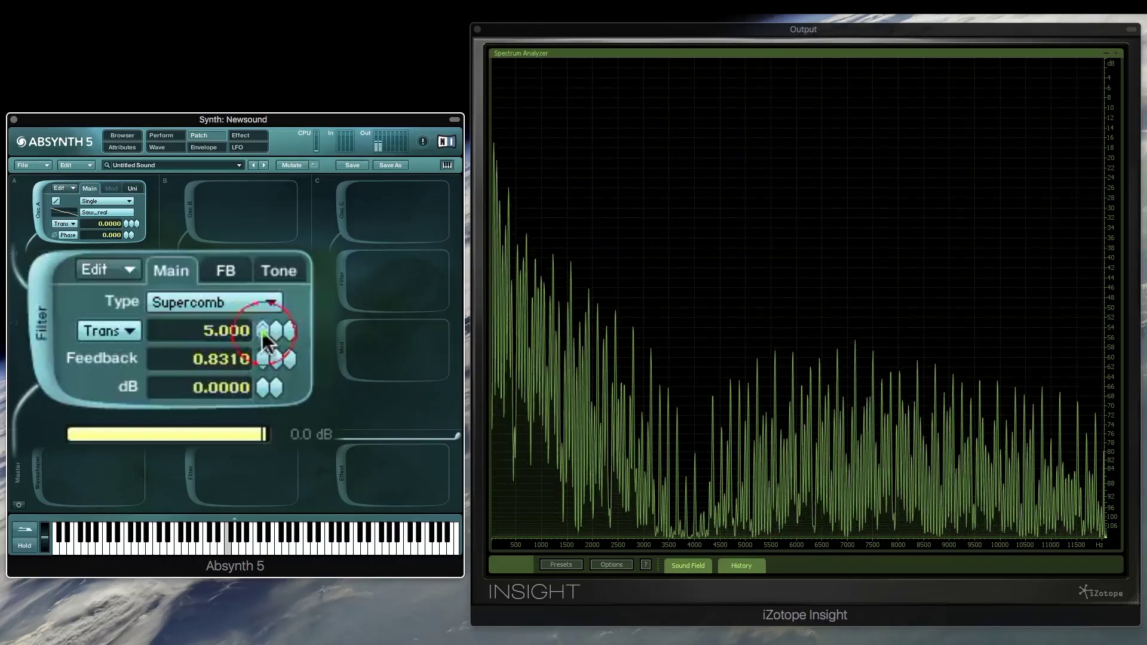
{"action": "mouse_move", "coordinate": [263, 332]}
{"action": "left_mouse_down"}
{"action": "mouse_move", "coordinate": [267, 345]}
{"action": "mouse_move", "coordinate": [266, 336]}
{"action": "left_mouse_up"}
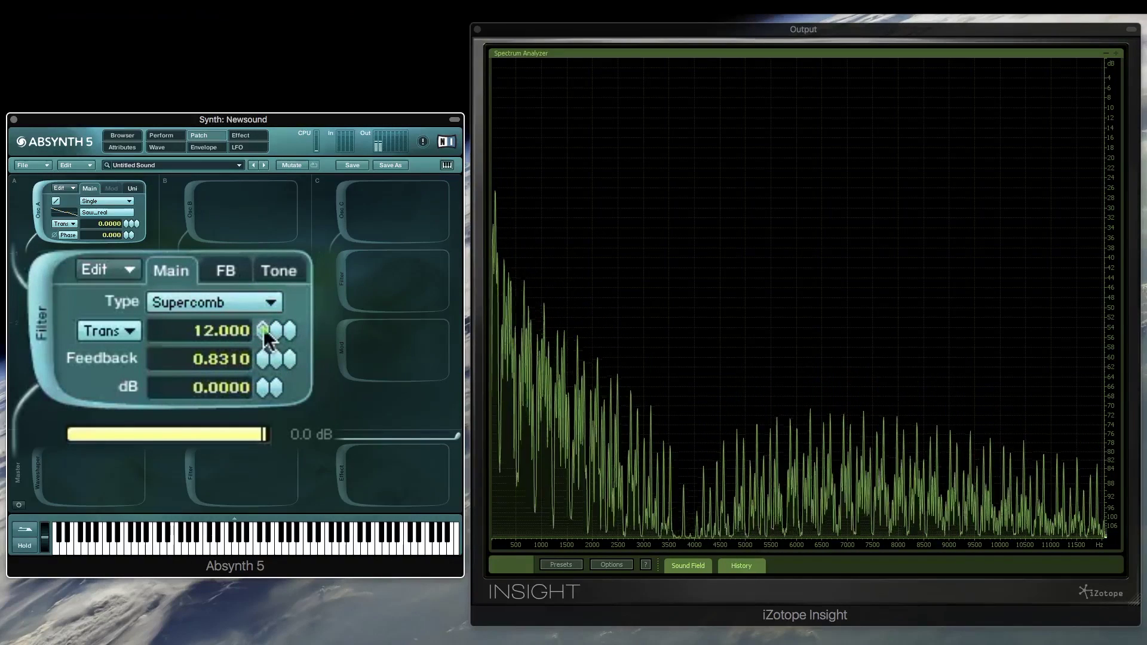
Change the Supercomb tuning unit from Trans to Hz, now reading 2349.319
{"action": "left_click", "coordinate": [127, 333]}
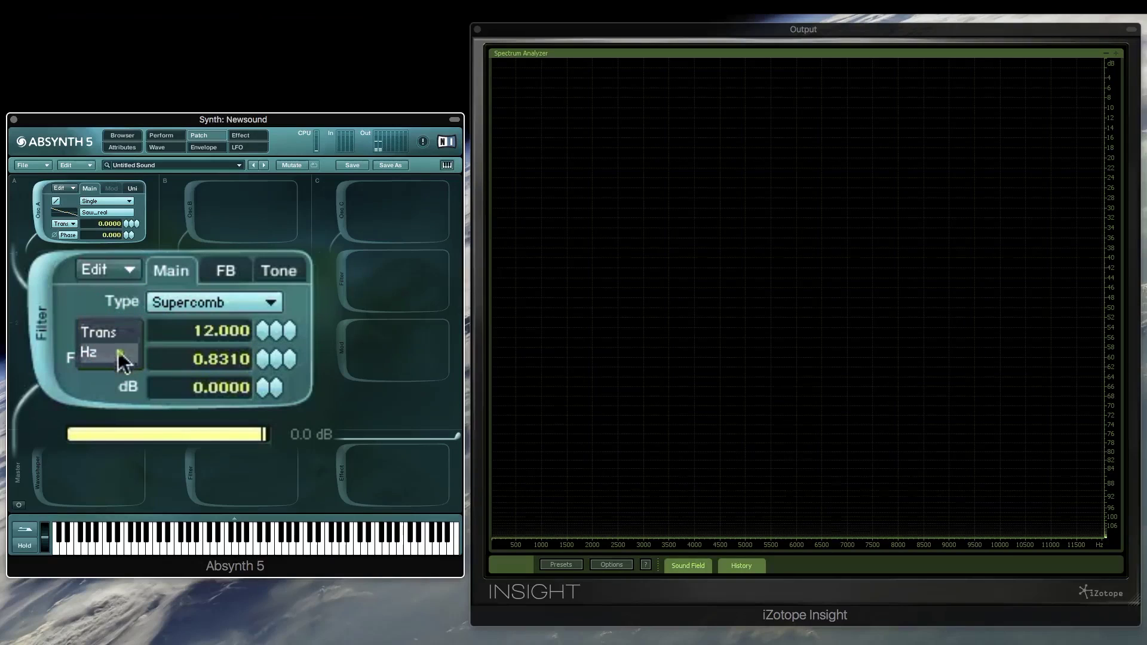
{"action": "left_click", "coordinate": [117, 350]}
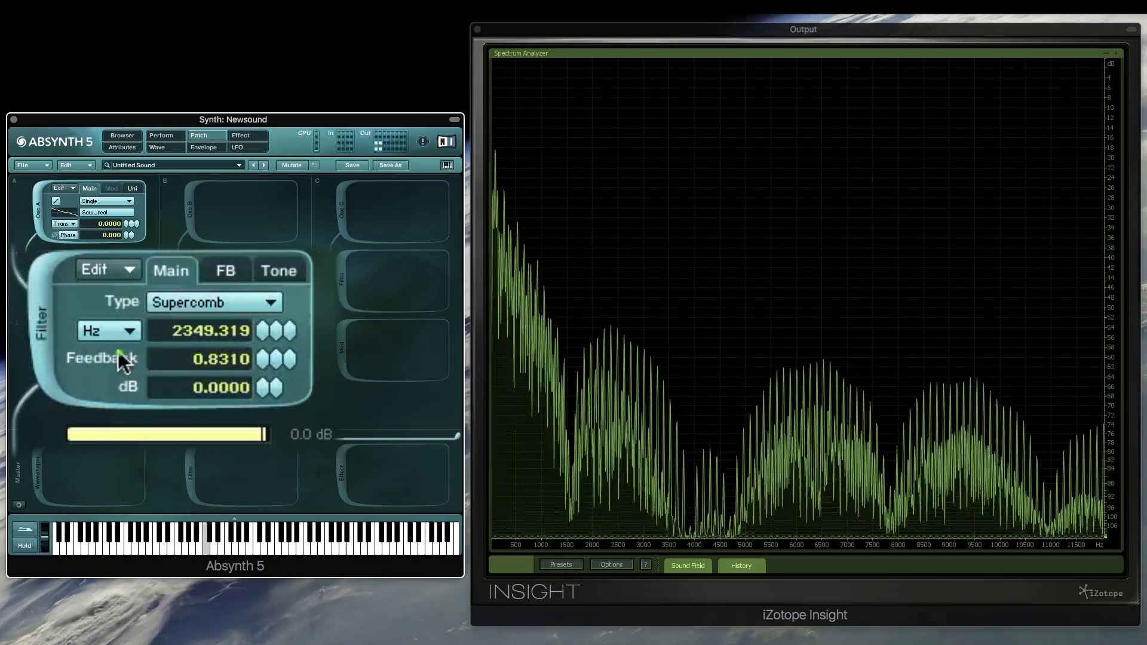